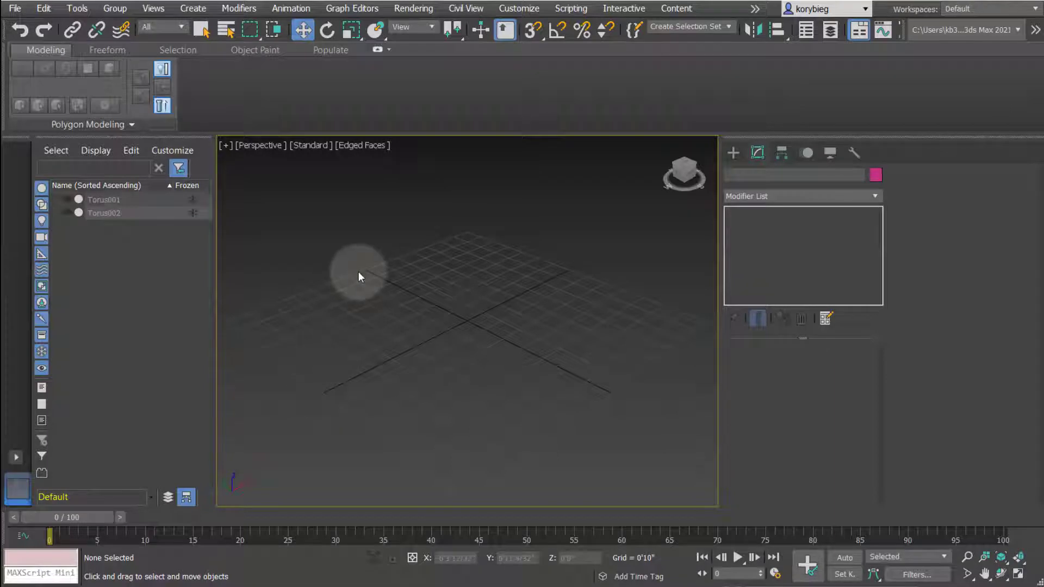
Draw a closed six-vertex spline on the grid with the Line tool, centred roughly around the origin.
click(731, 152)
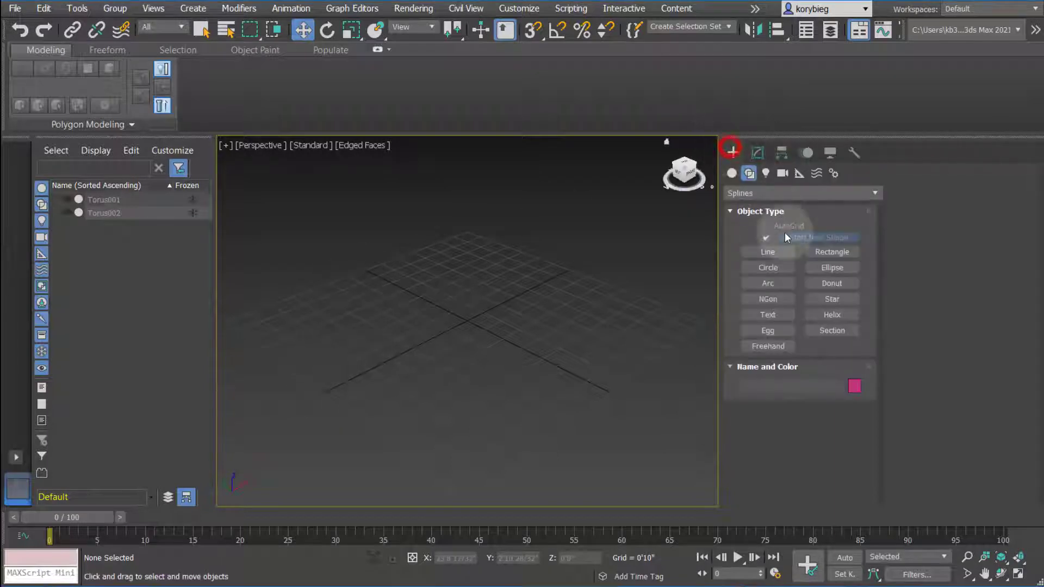
click(763, 251)
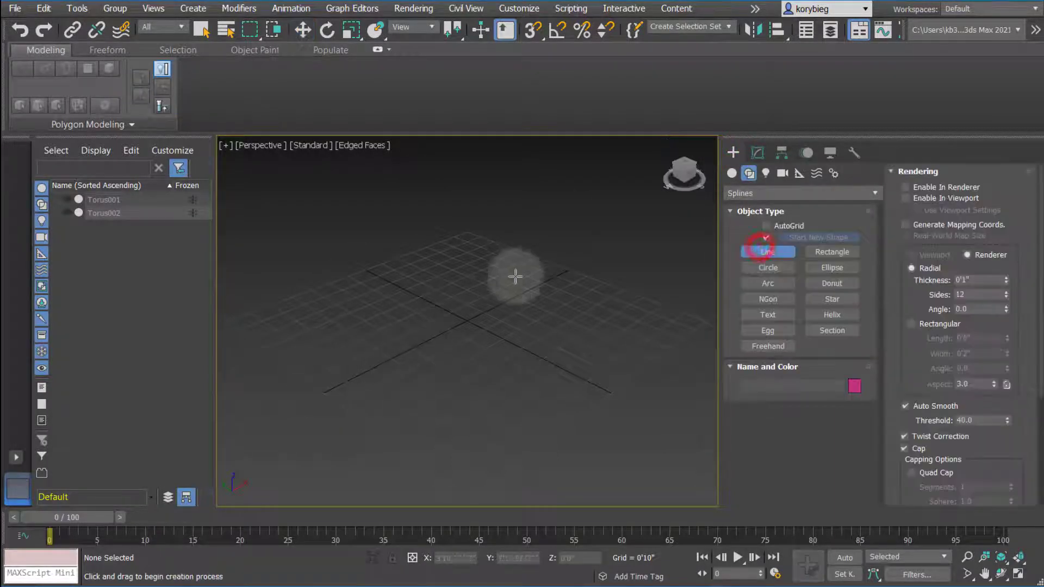
click(523, 275)
click(372, 269)
click(304, 368)
click(445, 426)
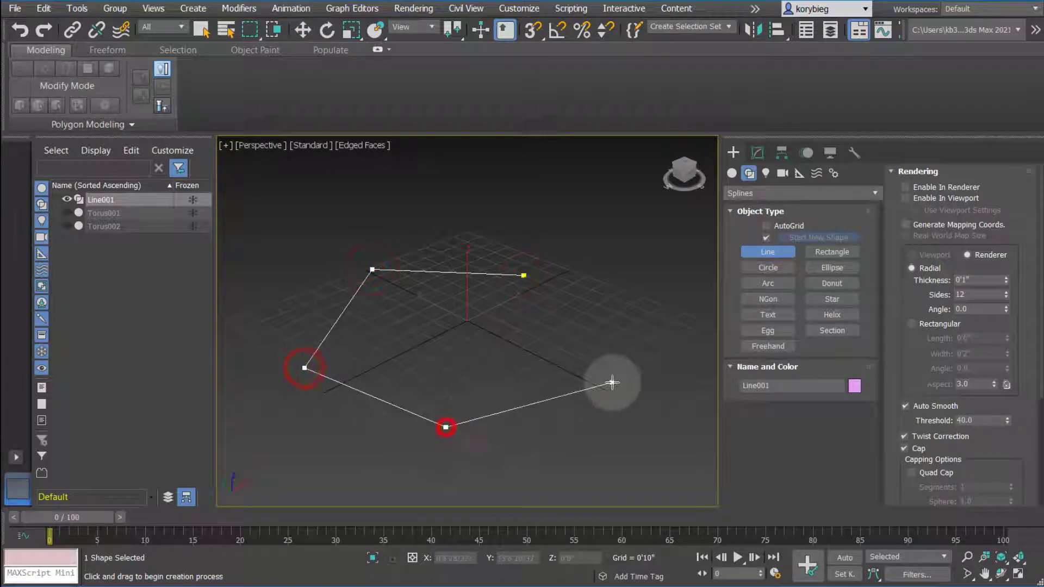
click(606, 363)
click(529, 333)
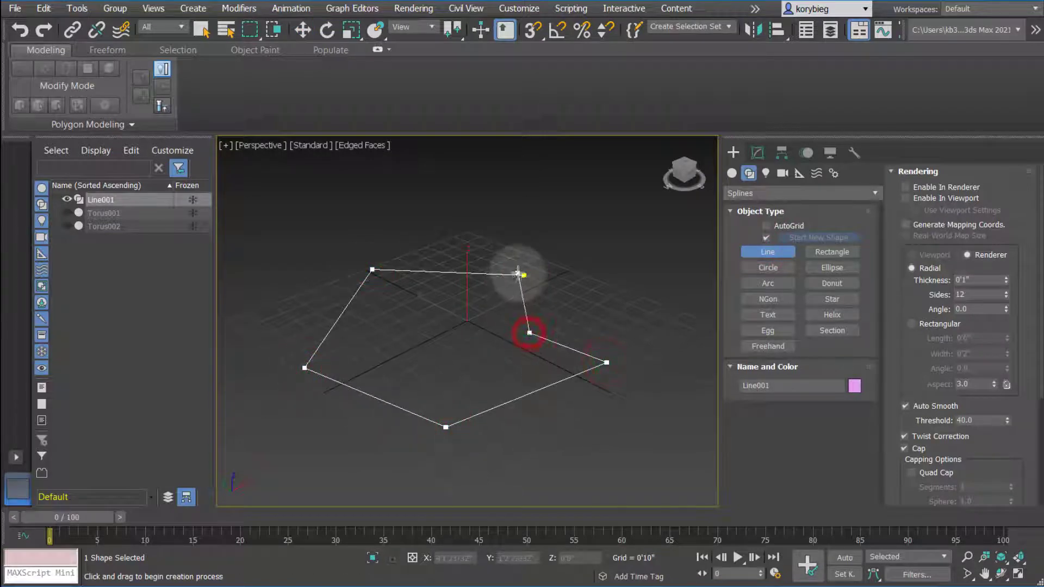
click(521, 275)
click(495, 308)
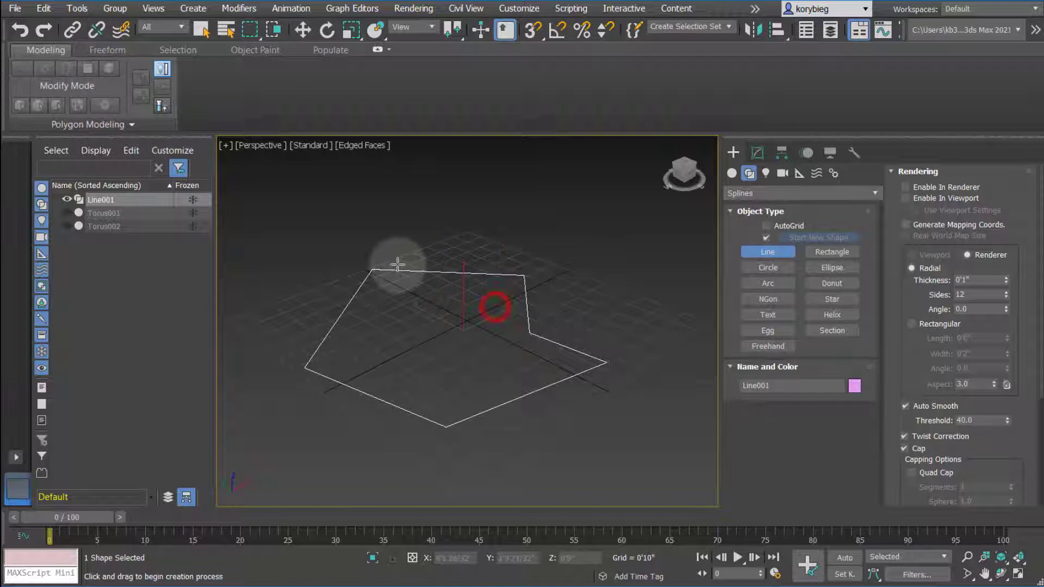
right_click(396, 263)
click(775, 252)
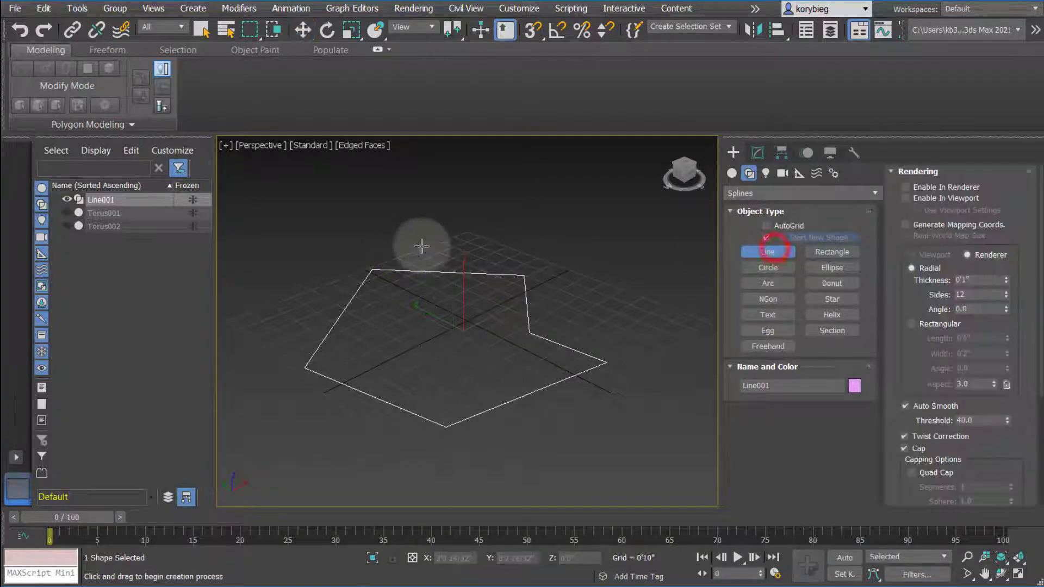
click(420, 245)
click(310, 305)
click(358, 447)
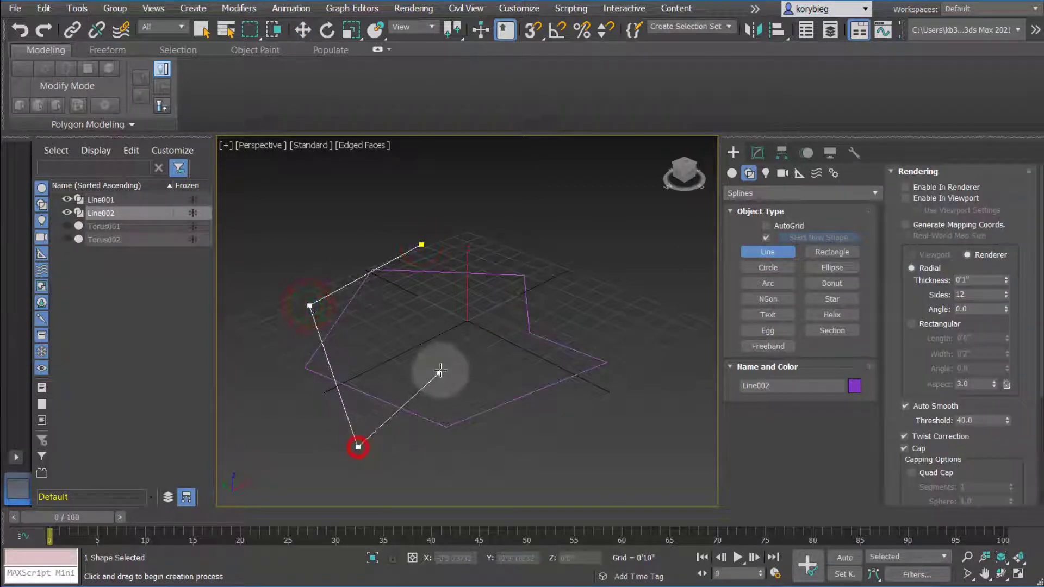
click(440, 370)
click(573, 411)
click(565, 299)
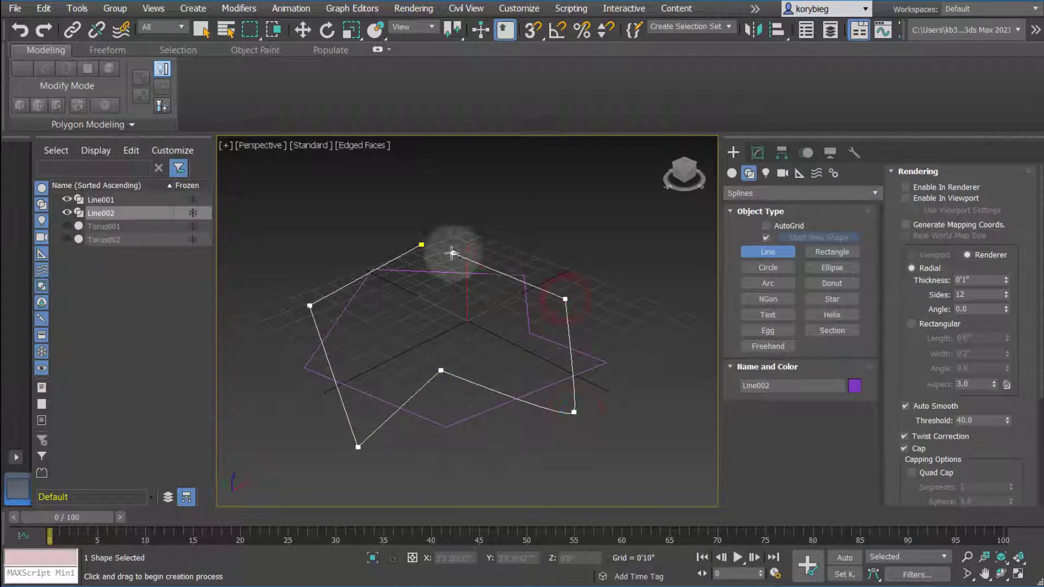
click(424, 243)
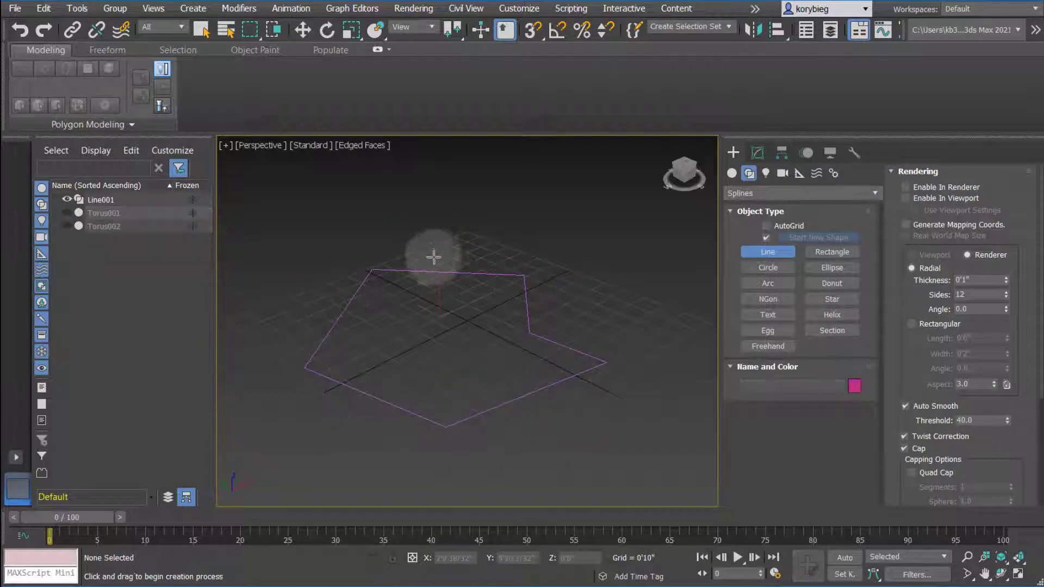
Draw a second closed six-vertex spline with straight sides on the grid, overlapping the first outline.
click(440, 251)
click(322, 292)
click(345, 463)
click(517, 452)
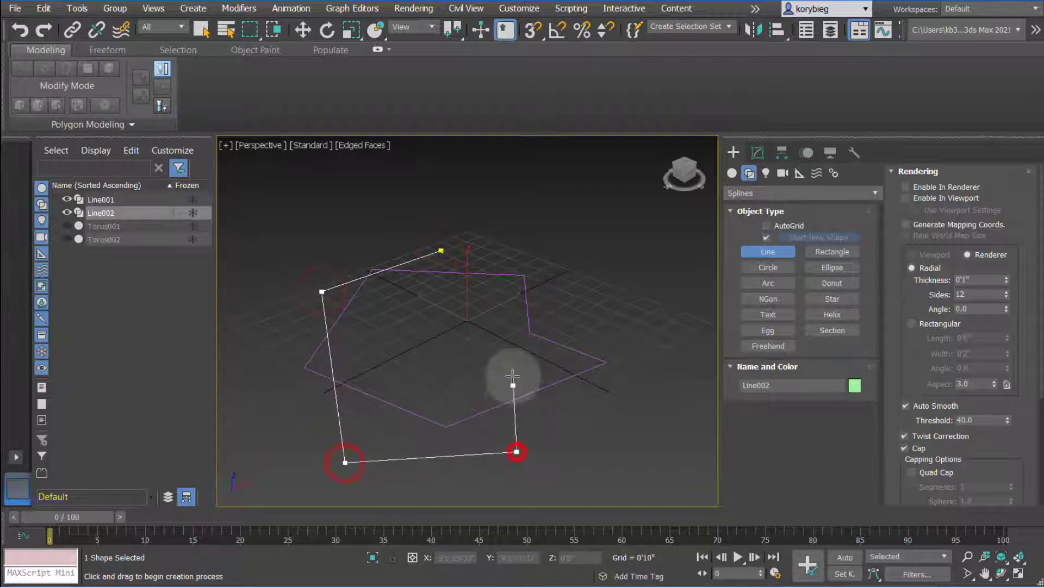
click(511, 369)
click(551, 319)
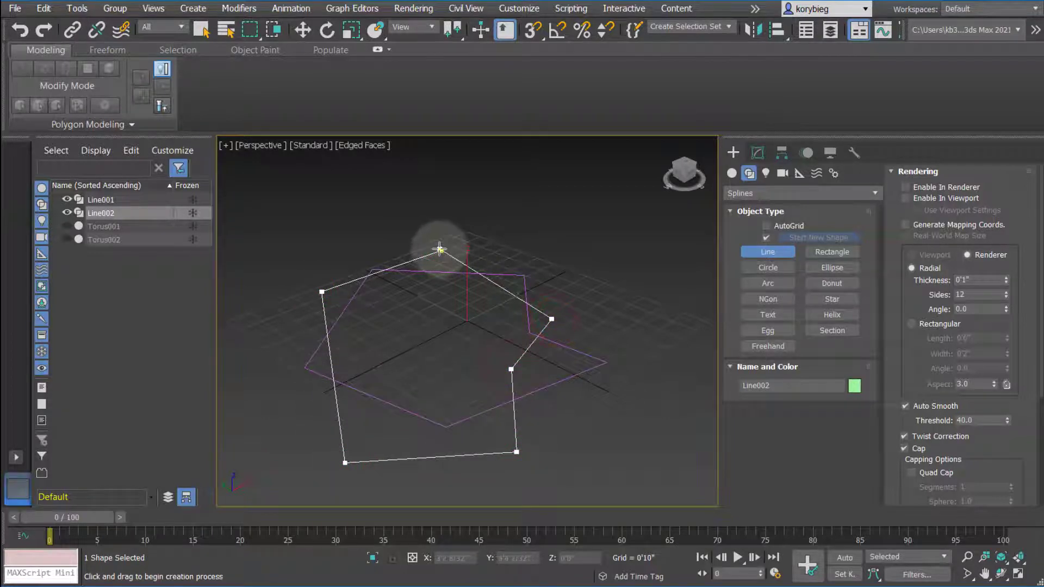
click(439, 249)
click(487, 305)
Draw a third closed six-vertex spline on the grid, overlapping the other two outlines.
click(360, 251)
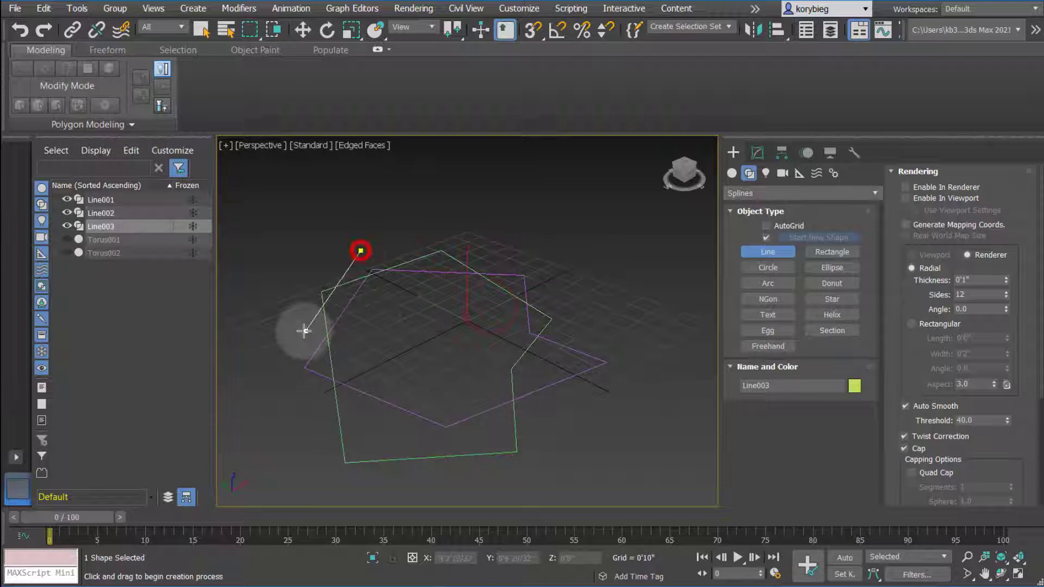
click(303, 332)
click(393, 356)
click(388, 446)
click(494, 440)
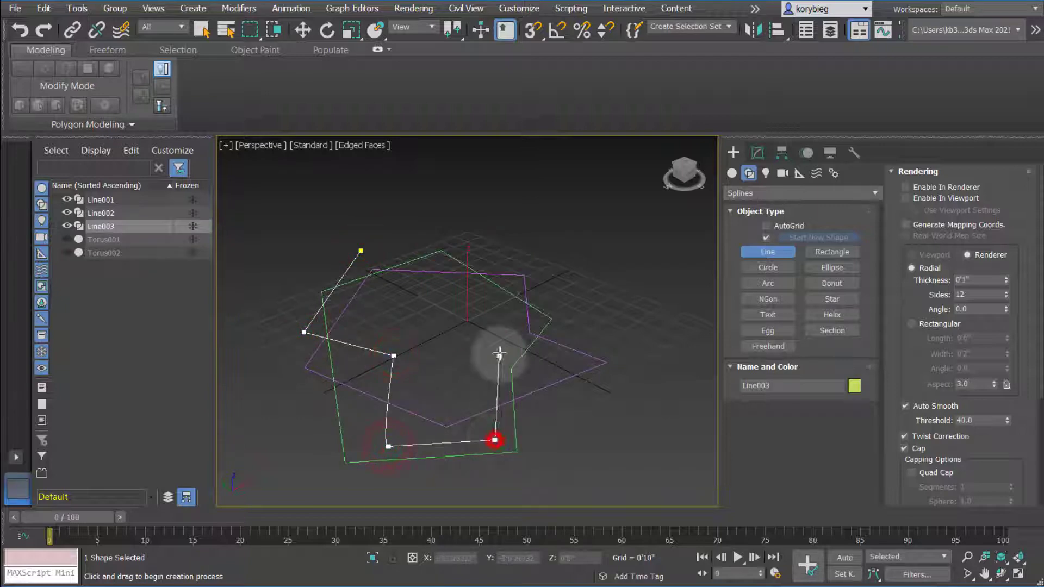
click(501, 303)
click(361, 251)
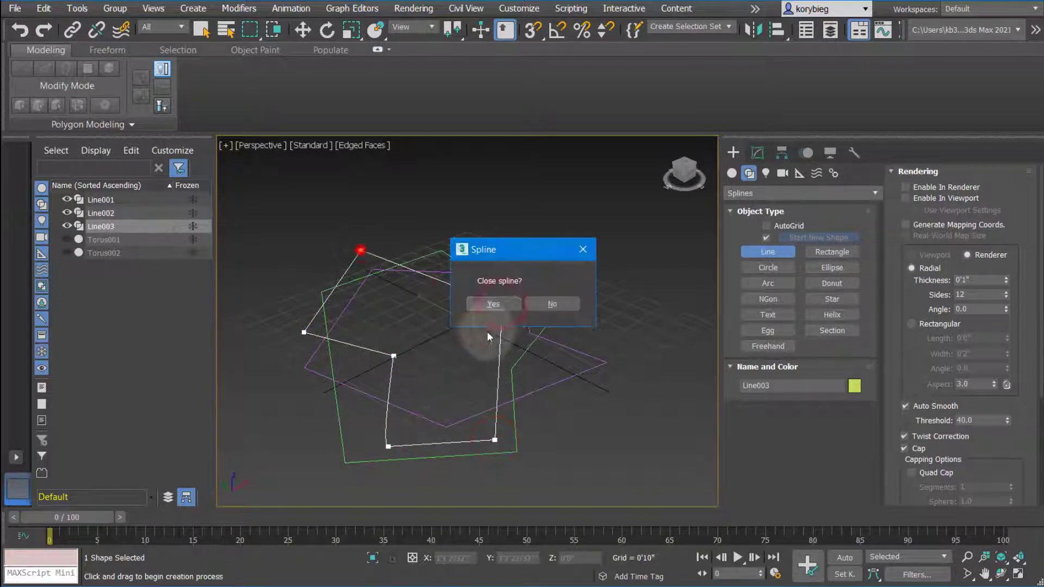
click(501, 306)
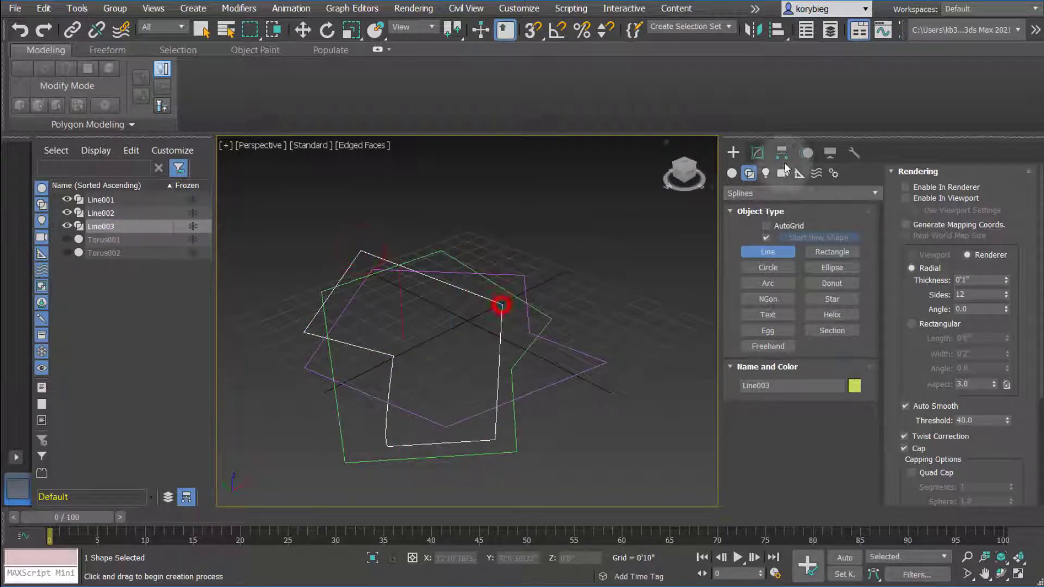
Move the third spline, Line003, straight up along the Z axis above the other two outlines.
click(302, 30)
alt+middle_drag(504, 308, 436, 350)
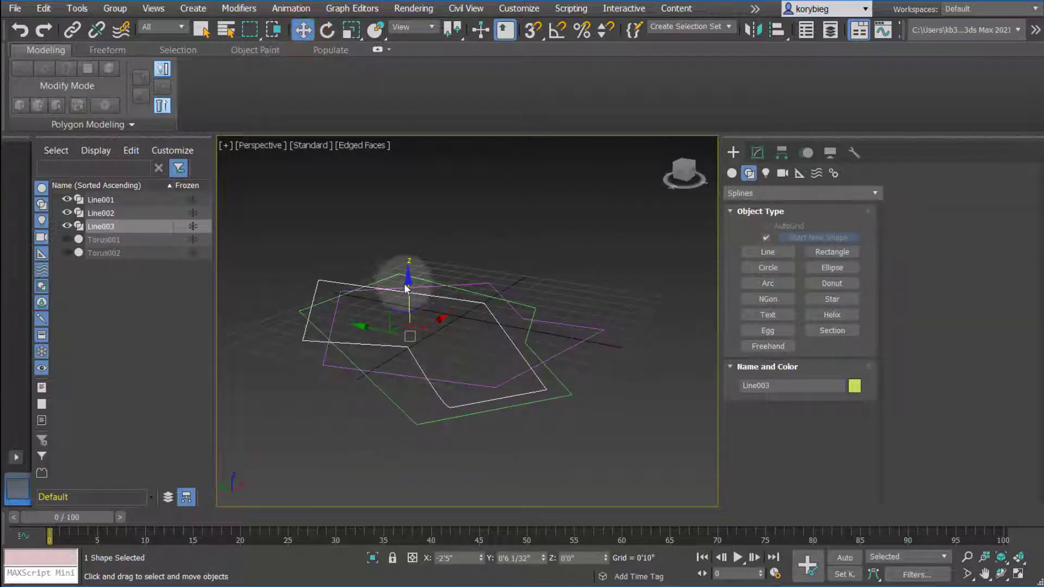
drag(406, 284, 373, 112)
Move Line001 up along the Z axis to about 12'7 17/32", above the other two splines.
scroll(436, 364, down, 5)
alt+middle_drag(435, 364, 487, 380)
click(487, 381)
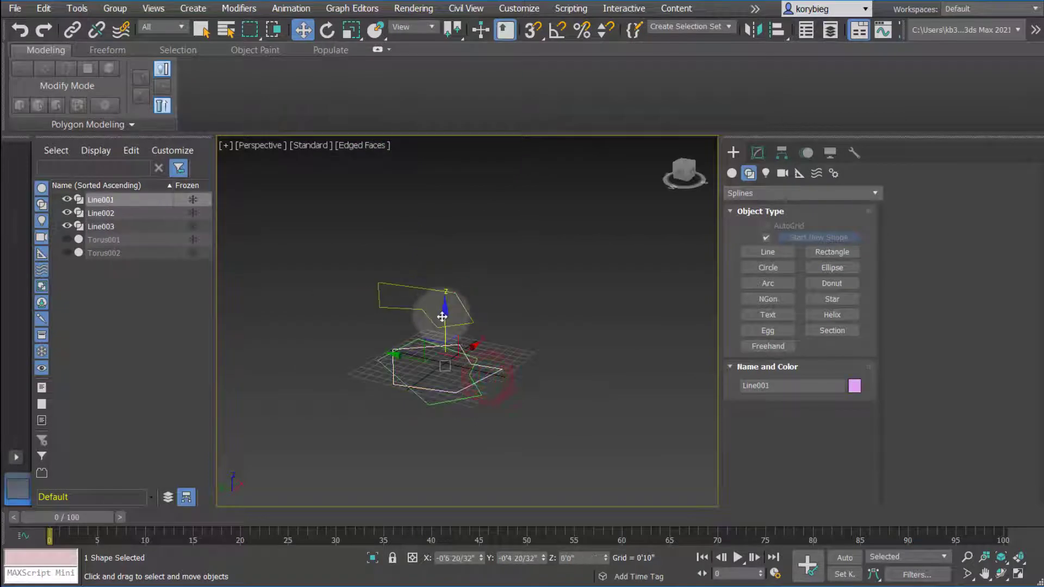
drag(442, 317, 422, 170)
alt+middle_drag(421, 170, 439, 360)
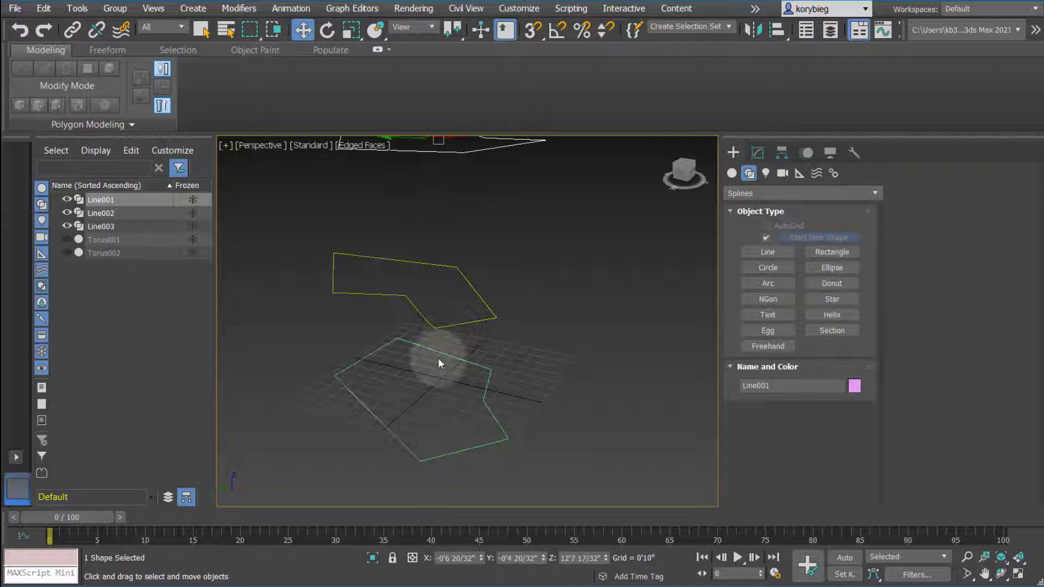
scroll(438, 358, down, 3)
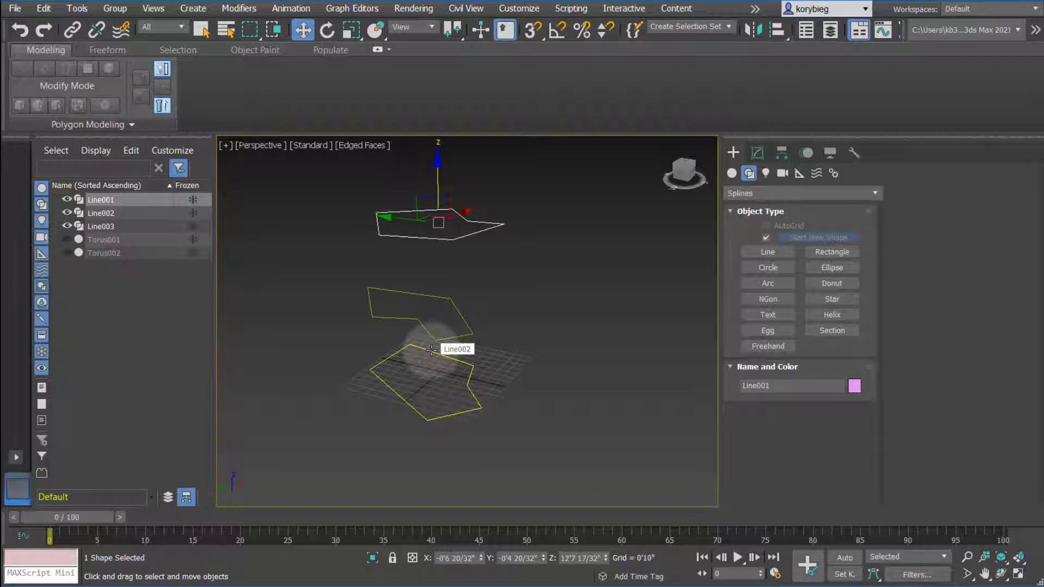
Attach the middle spline Line003 and the lowest spline Line002 to Line001, making one shape.
click(462, 246)
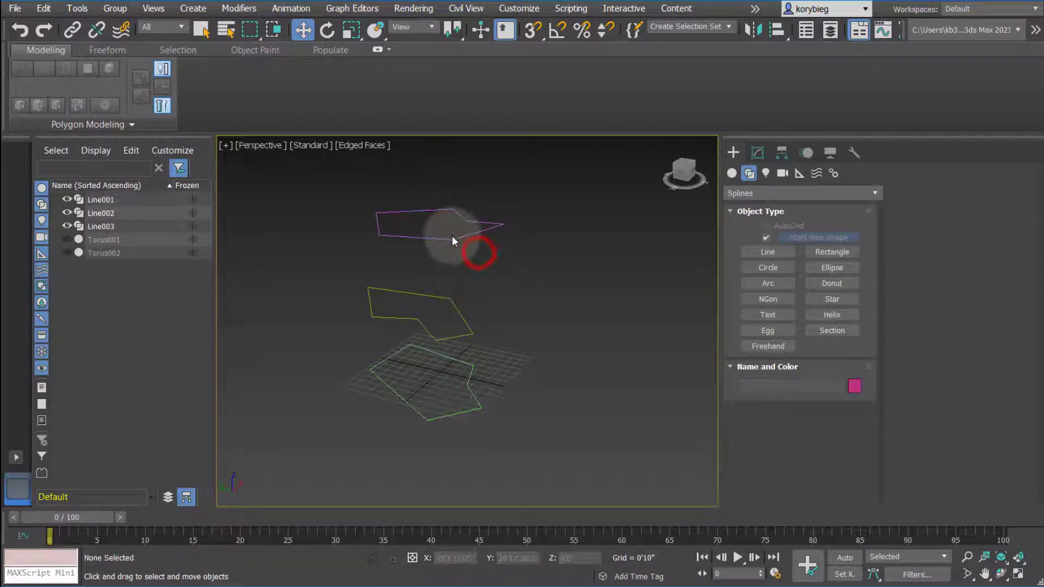
alt+middle_drag(452, 240, 510, 265)
click(469, 237)
click(757, 152)
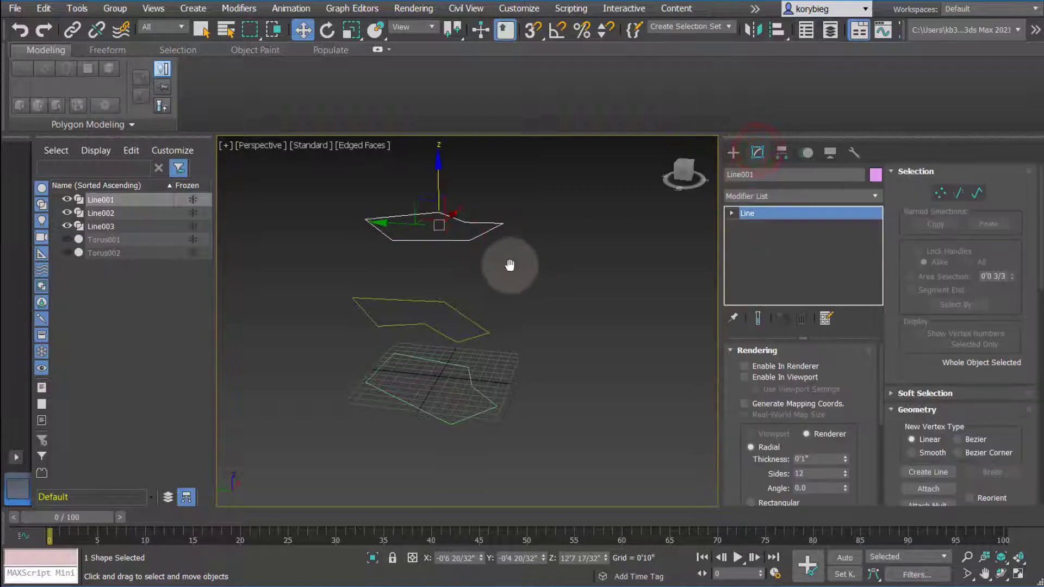
alt+middle_drag(426, 230, 426, 312)
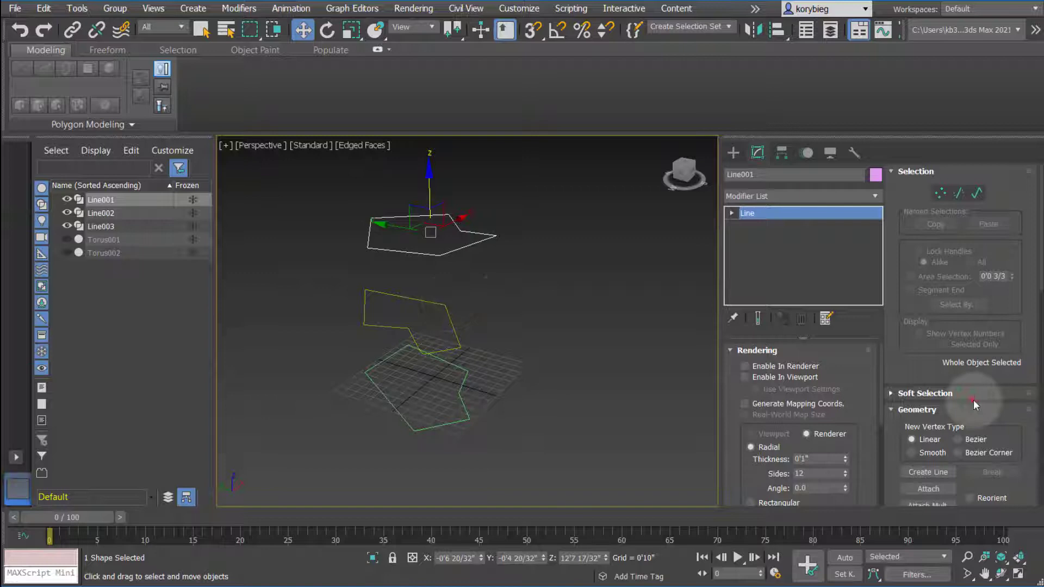
drag(973, 399, 973, 361)
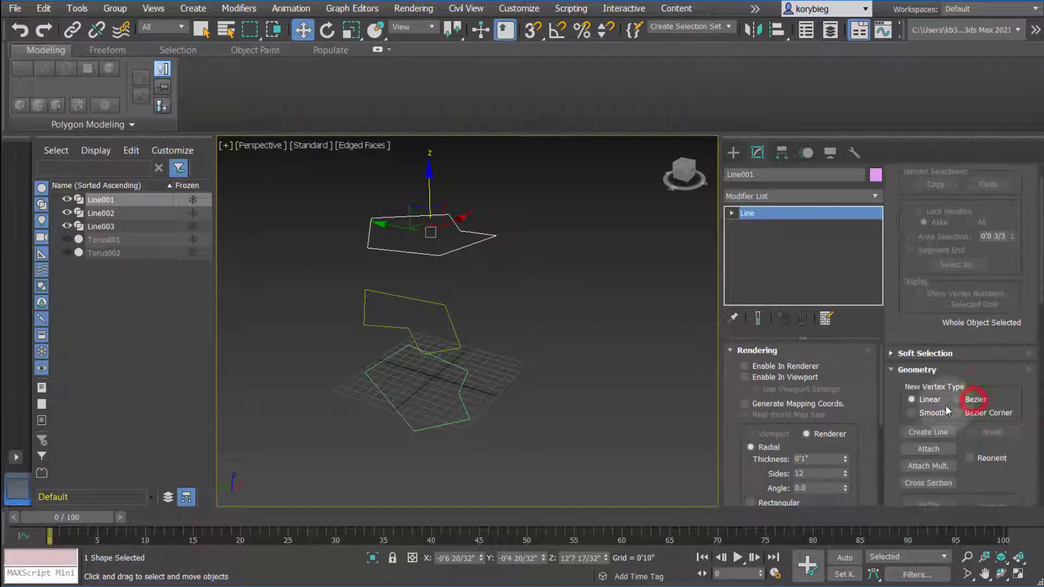
click(928, 449)
click(448, 322)
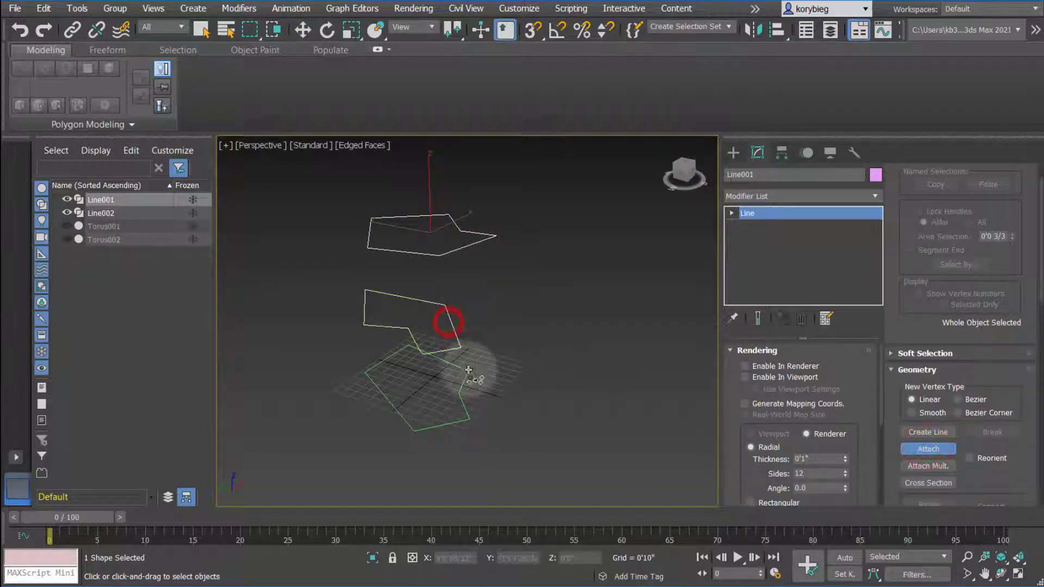
click(462, 376)
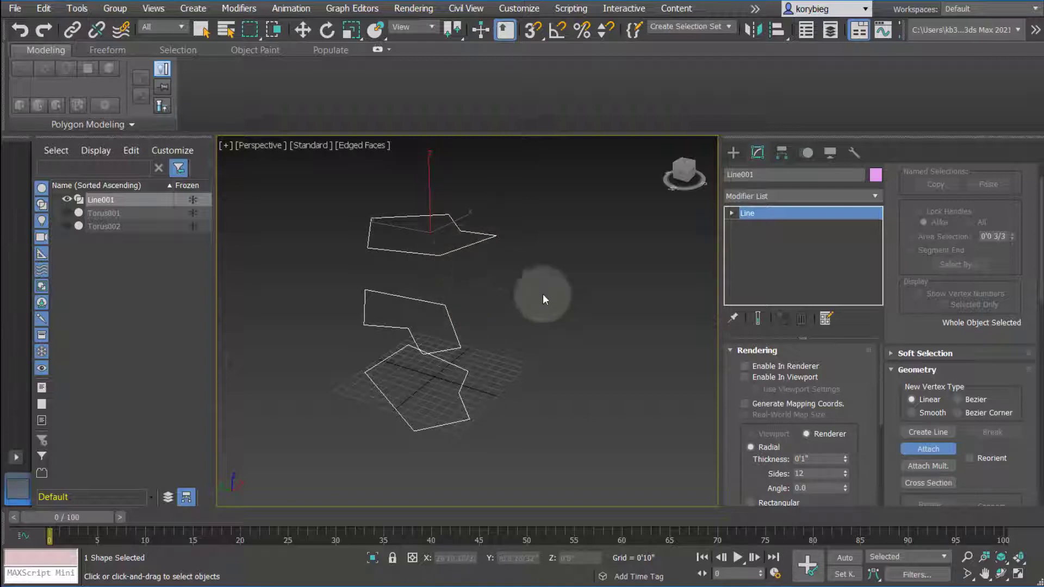
alt+middle_drag(455, 328, 457, 221)
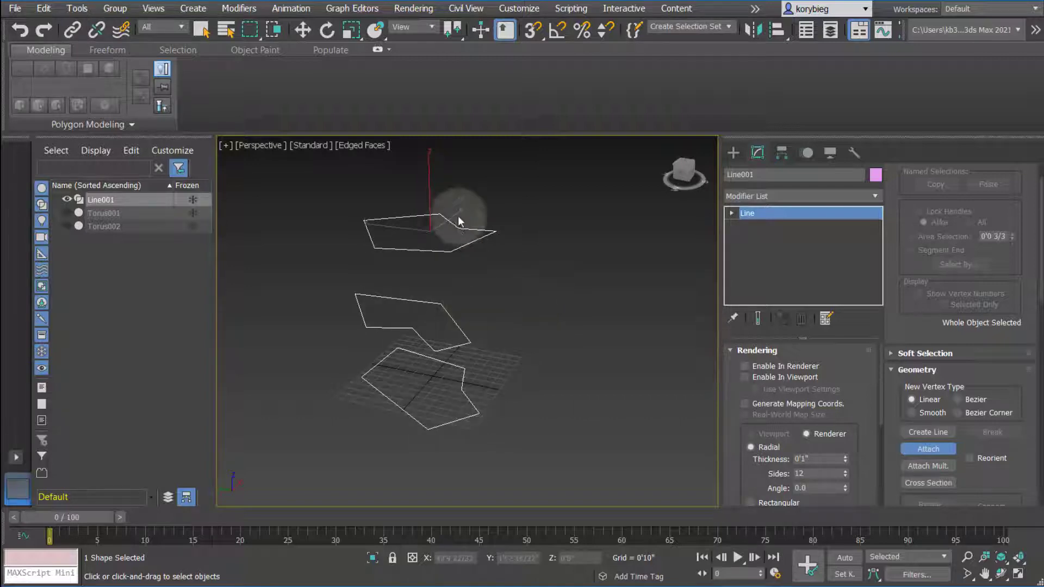
click(924, 448)
Select all vertices of the three attached splines at Vertex level and change their vertex type.
alt+middle_drag(420, 283, 423, 279)
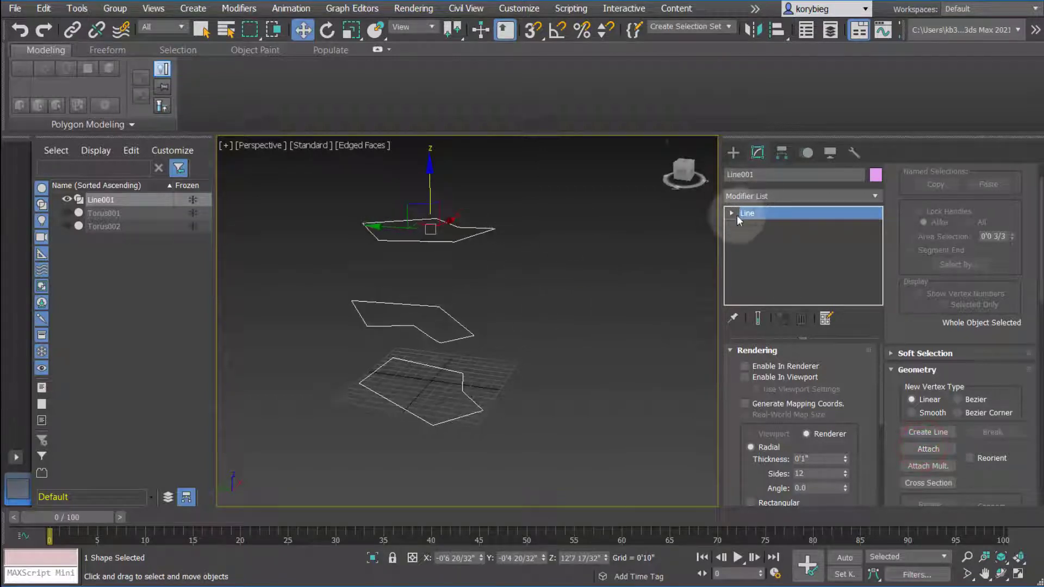
click(732, 213)
click(754, 227)
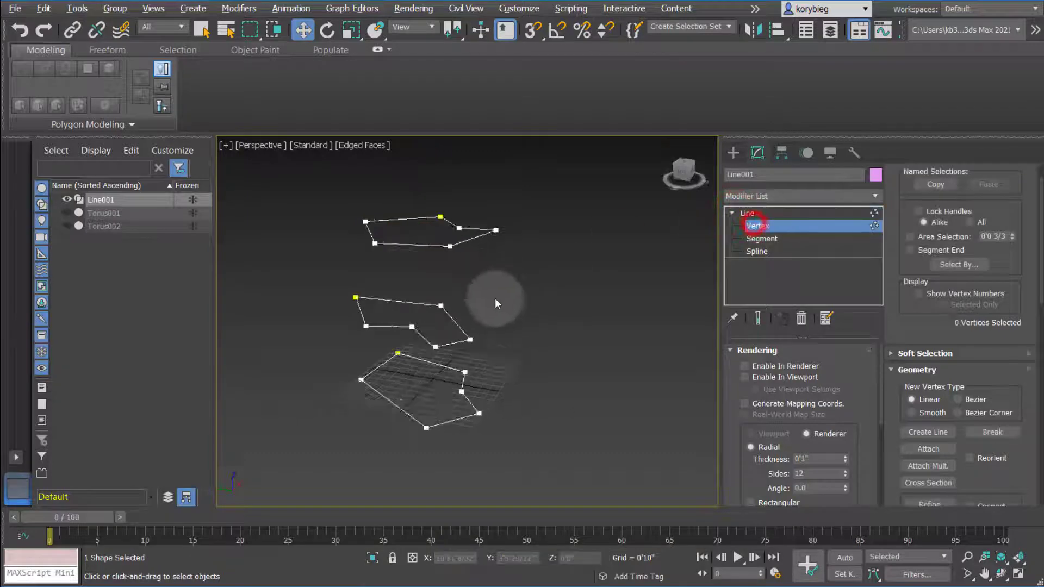
alt+middle_drag(495, 298, 301, 208)
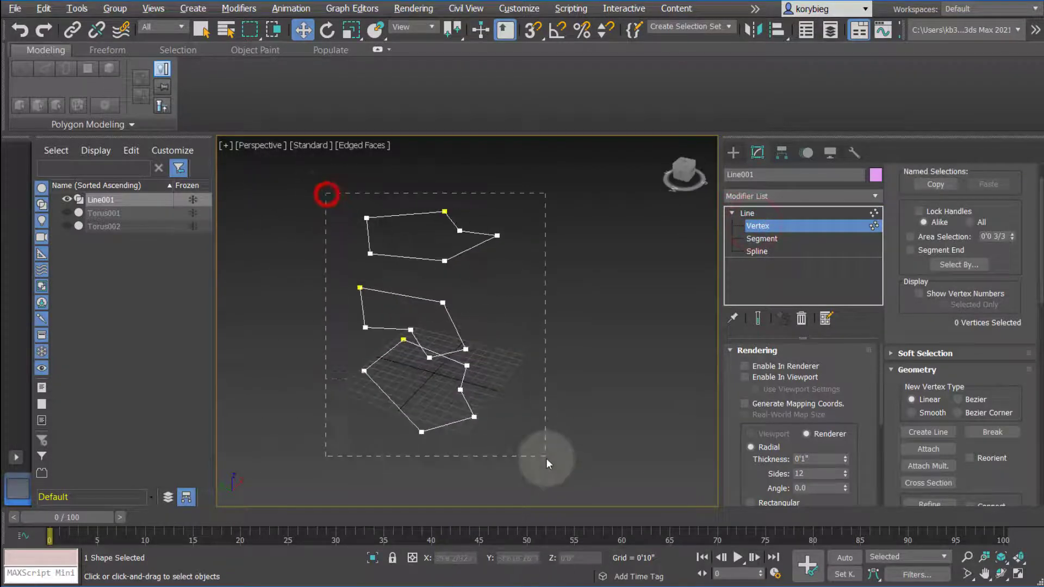
drag(326, 193, 546, 457)
alt+middle_drag(433, 378, 438, 354)
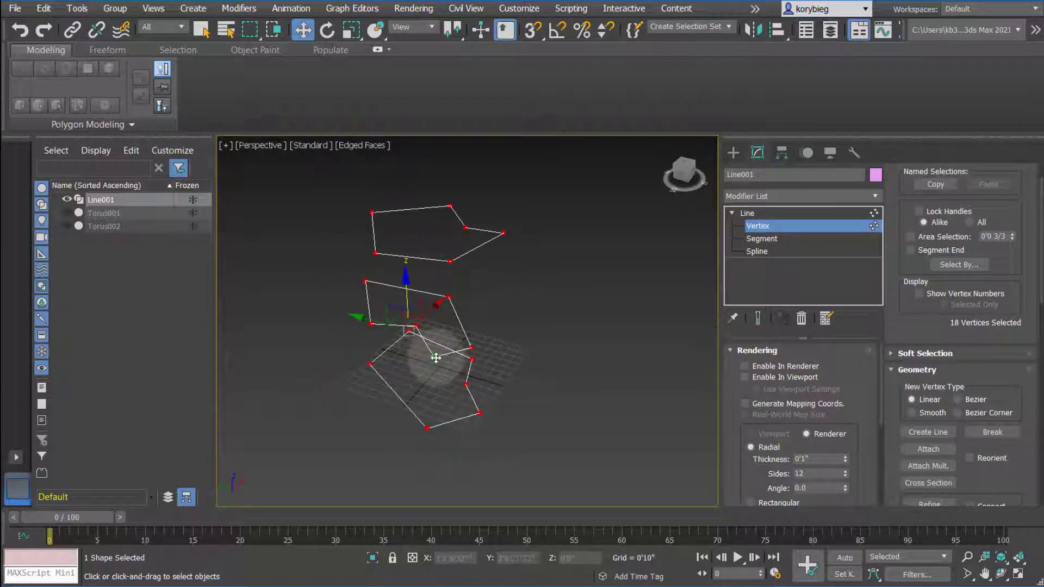
right_click(435, 357)
click(411, 263)
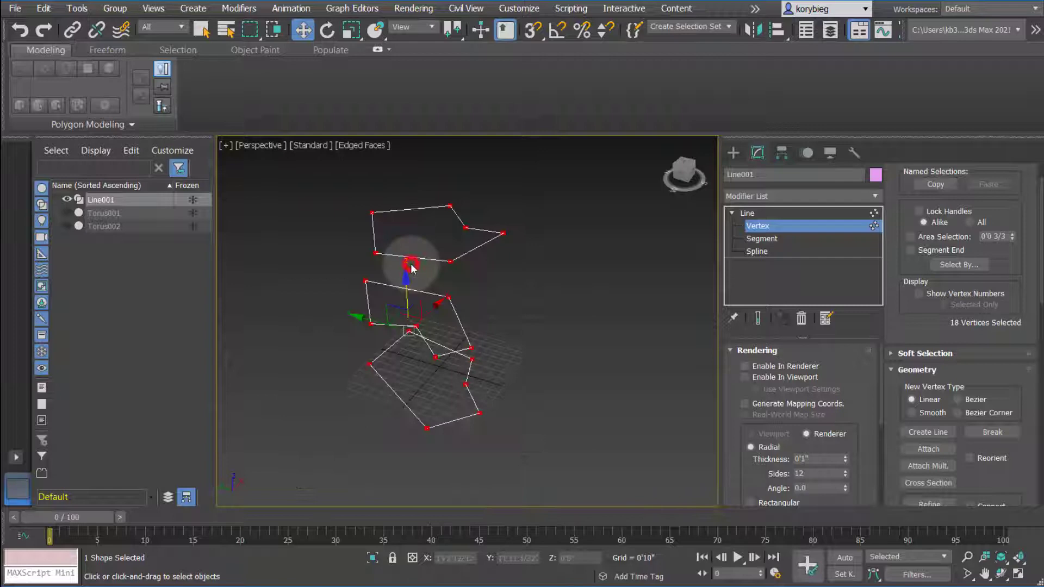
Leave Vertex level and apply the CrossSection modifier to the whole Line001 shape.
scroll(427, 363, up, 3)
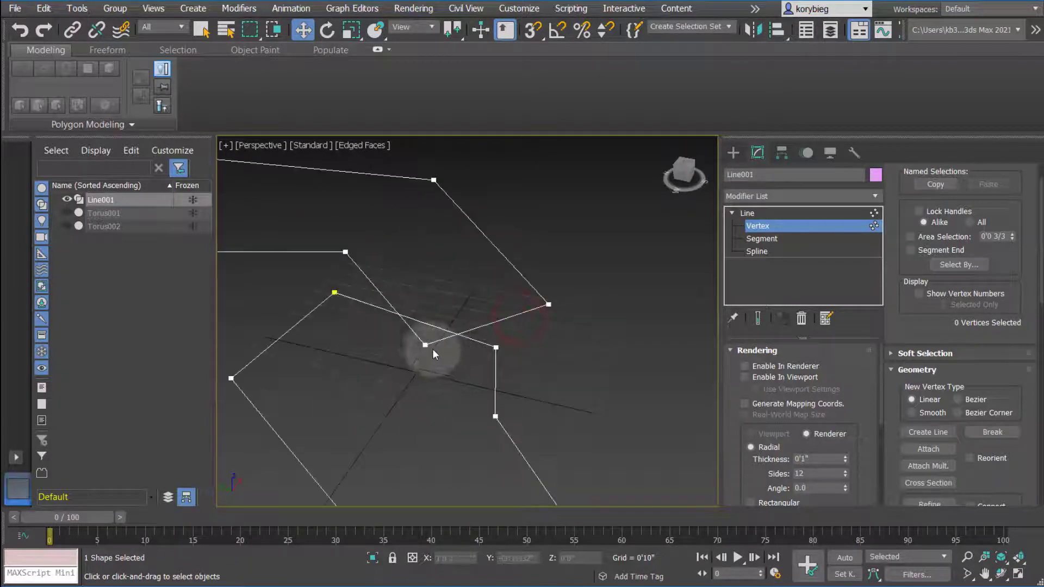
scroll(433, 353, down, 4)
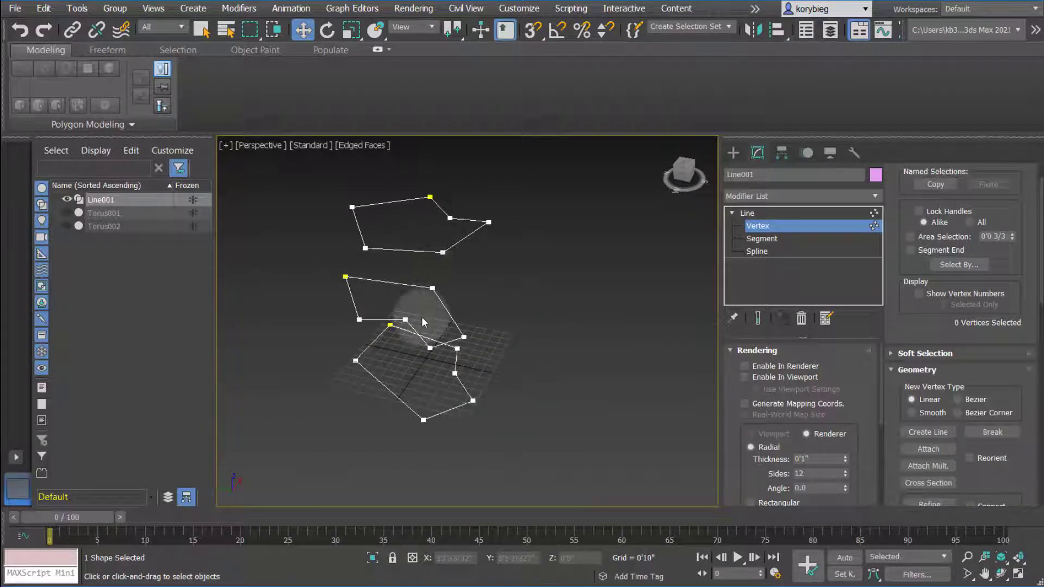
alt+middle_drag(422, 317, 457, 348)
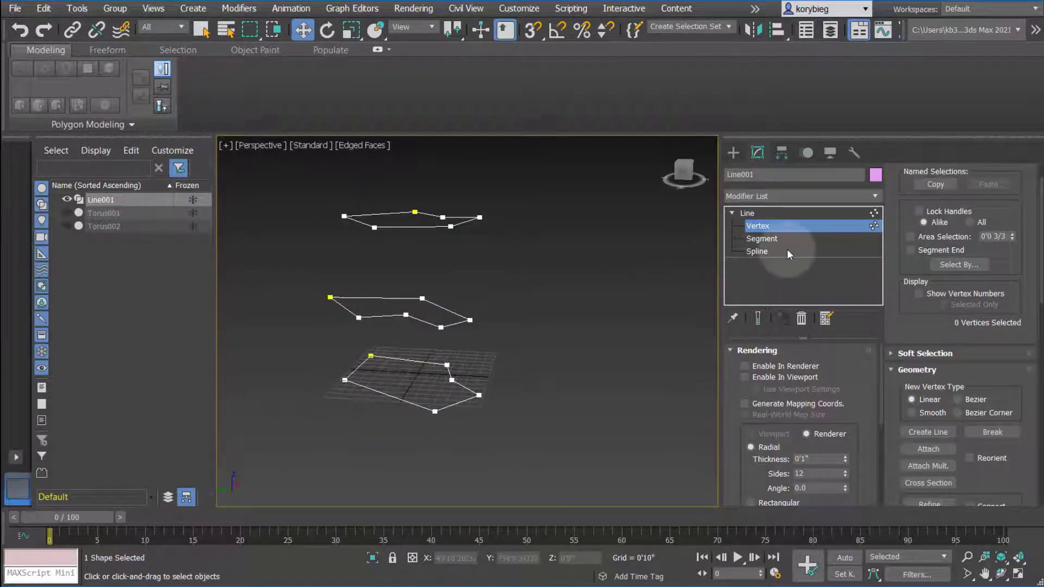
click(758, 213)
click(875, 196)
scroll(788, 422, down, 3)
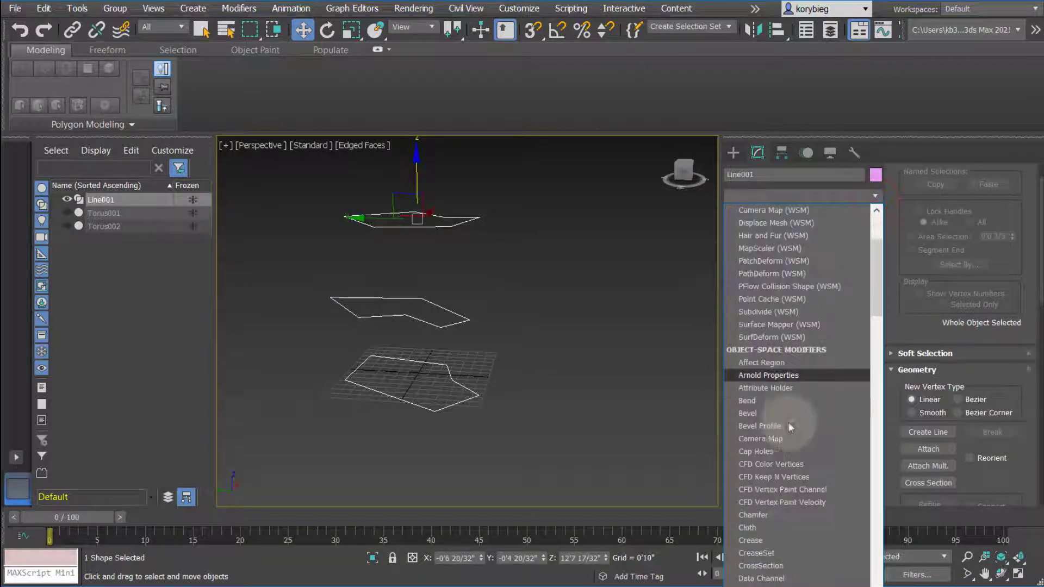
click(772, 565)
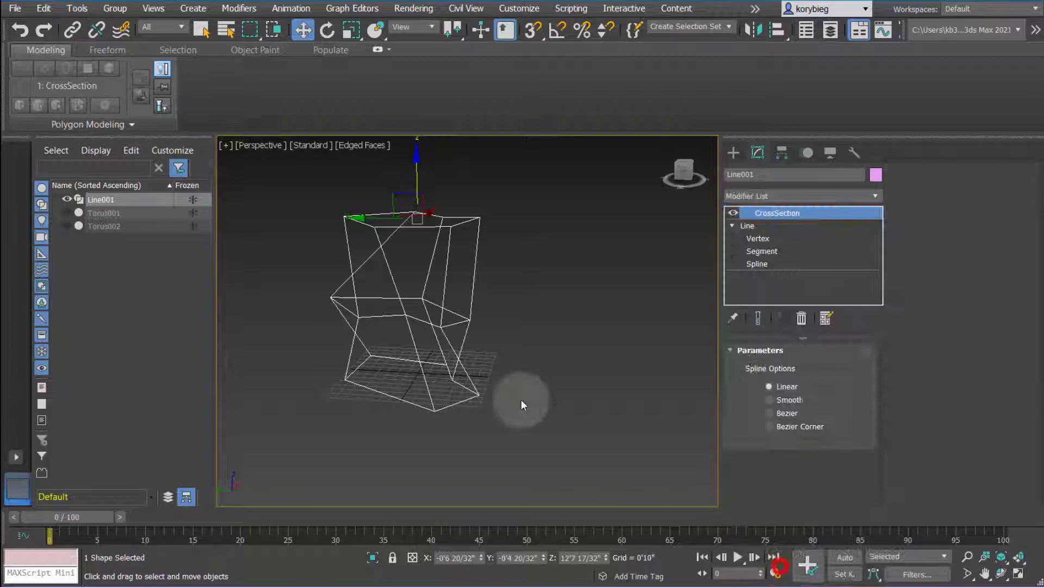
alt+middle_drag(521, 400, 420, 346)
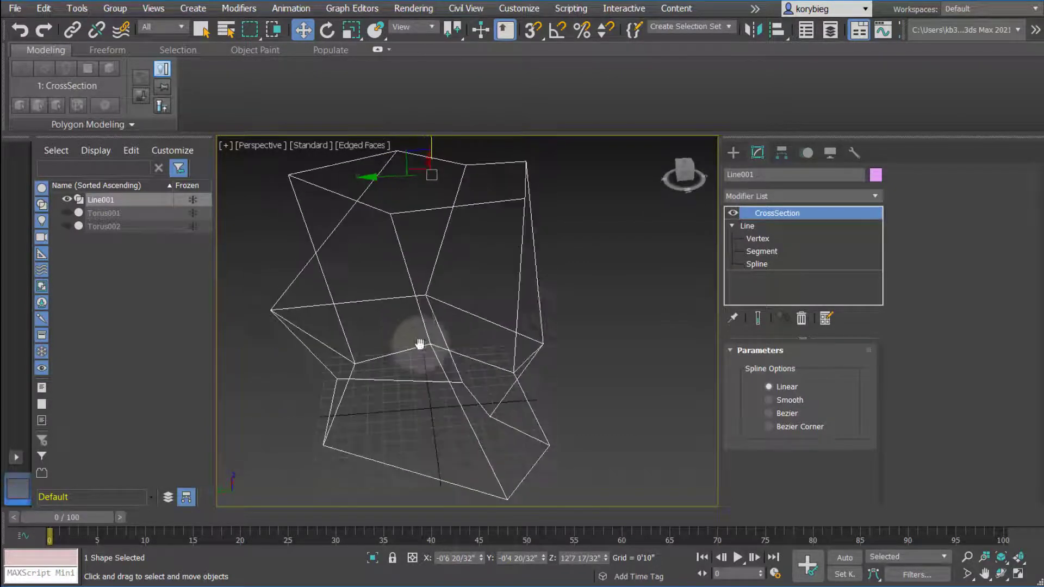
Add a Surface modifier above CrossSection on Line001 and set its patch topology steps to 0.
click(872, 196)
scroll(803, 377, down, 15)
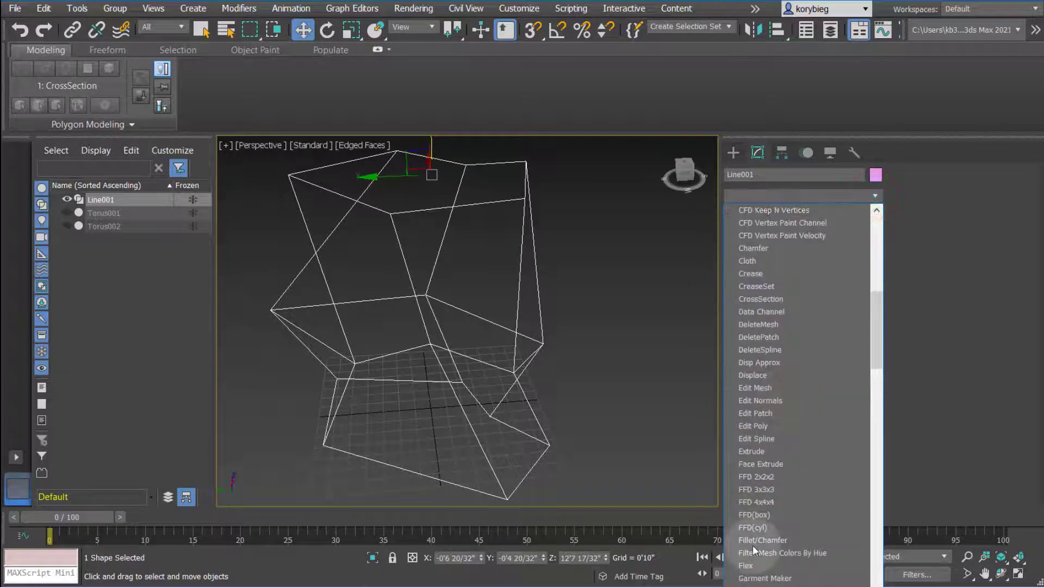
scroll(753, 550, down, 15)
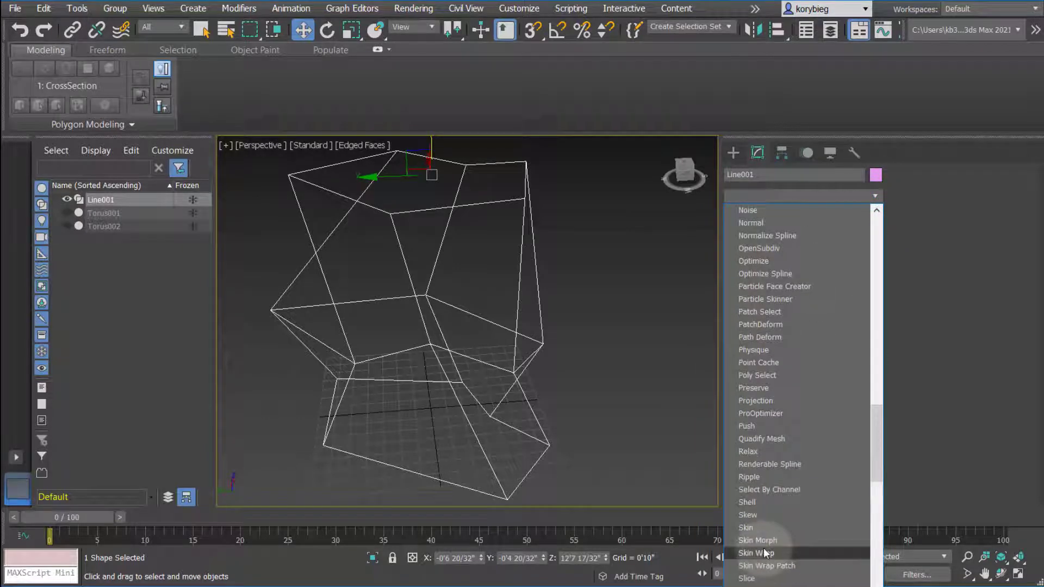
scroll(764, 547, down, 5)
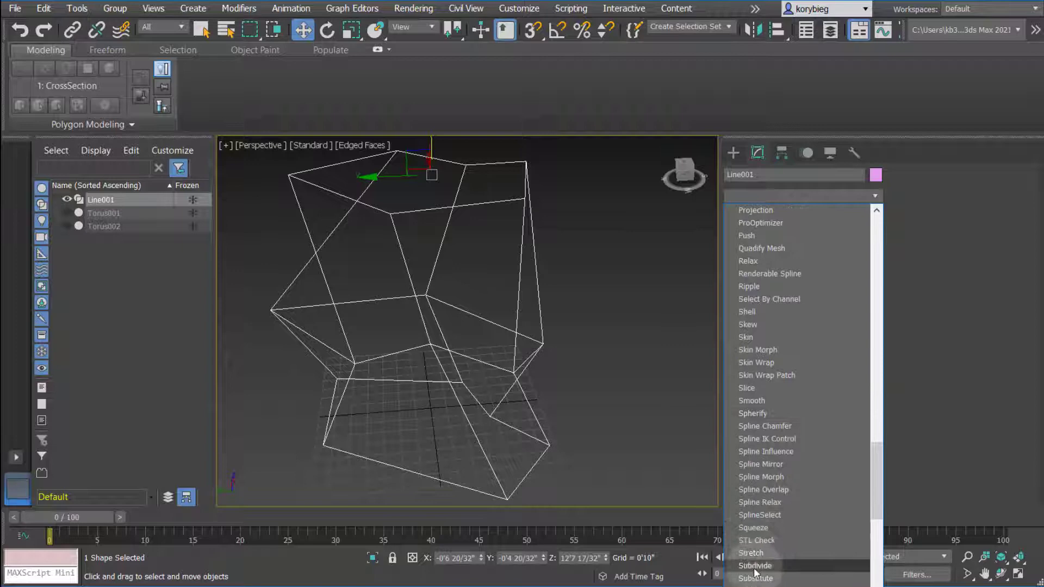
scroll(754, 572, down, 1)
click(752, 566)
mouse_move(391, 352)
alt+middle_down()
mouse_move(357, 361)
mouse_move(337, 400)
mouse_move(401, 356)
mouse_move(552, 380)
alt+middle_up()
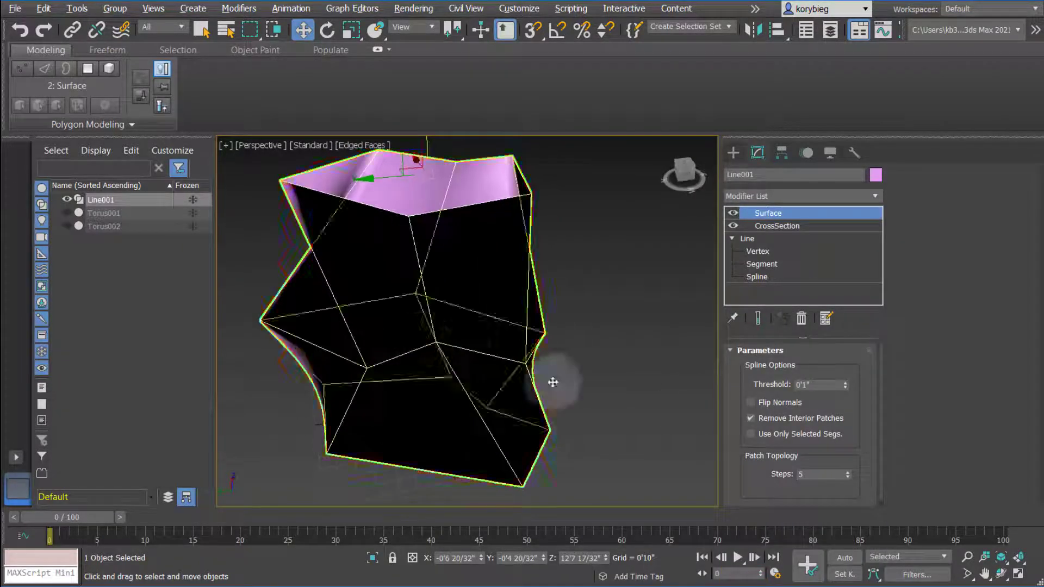
click(846, 477)
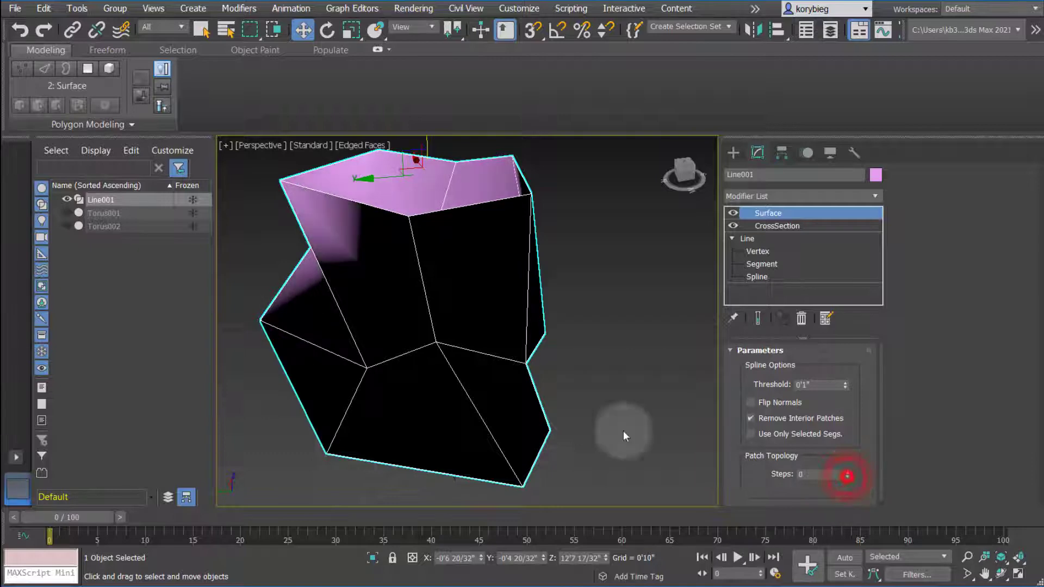
alt+middle_drag(623, 430, 448, 245)
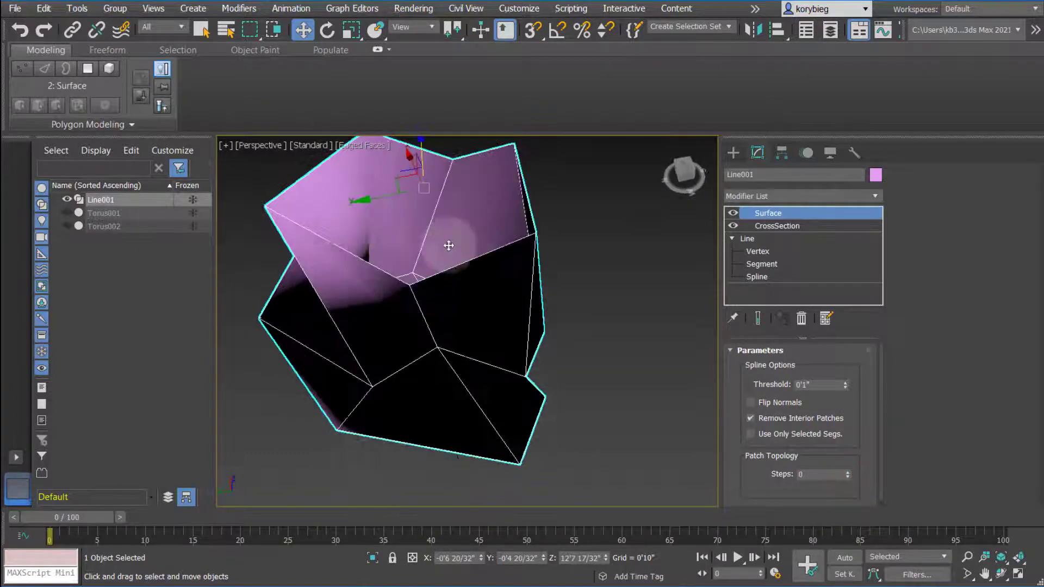
Add an Edit Poly modifier on top of the Surface modifier.
click(879, 194)
scroll(792, 433, down, 10)
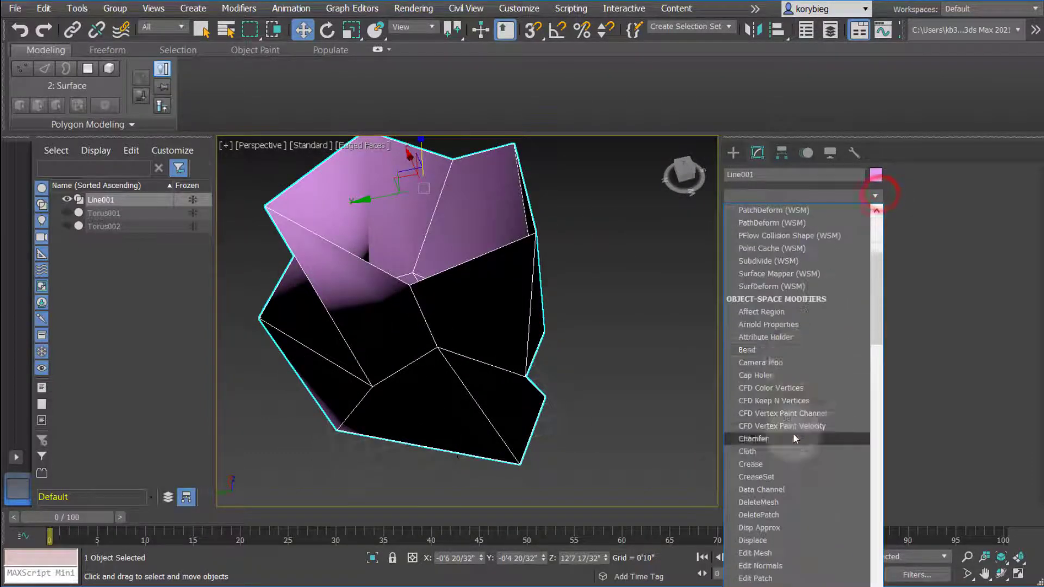
scroll(794, 543, down, 1)
click(755, 552)
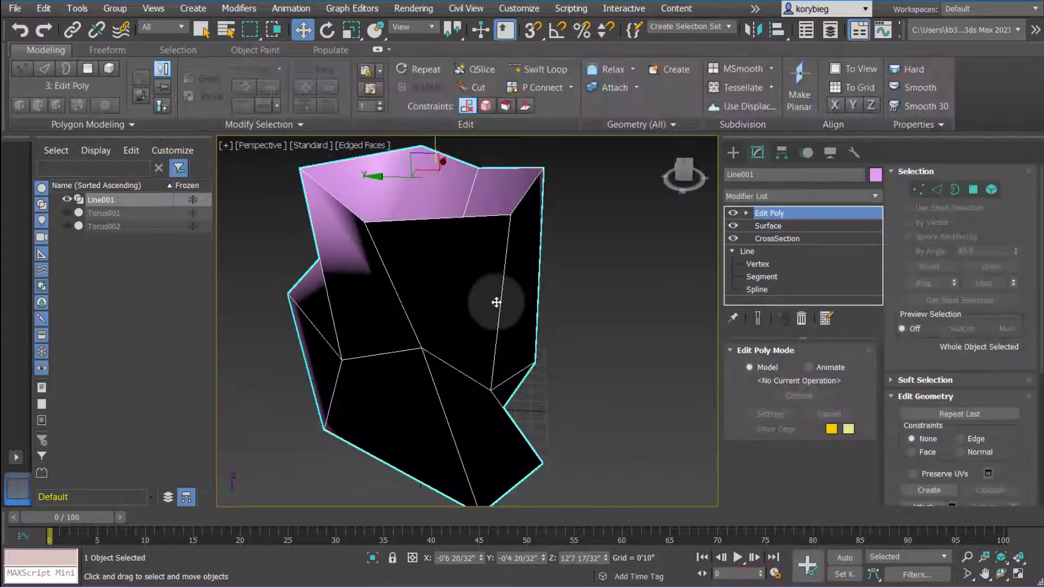
Return to the Surface modifier, show the end result of the stack and set the patch topology steps to 3.
click(777, 225)
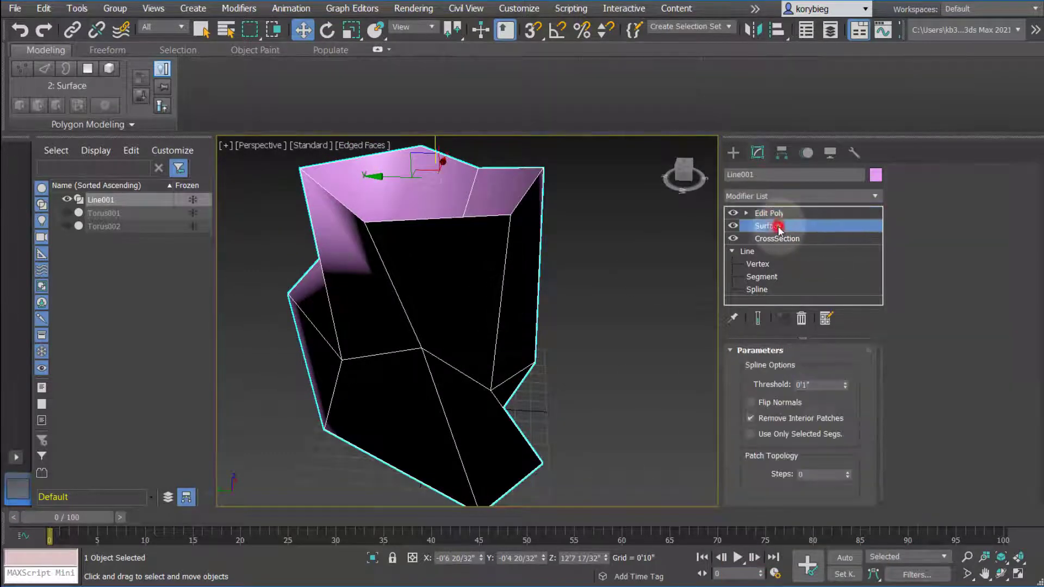
click(753, 319)
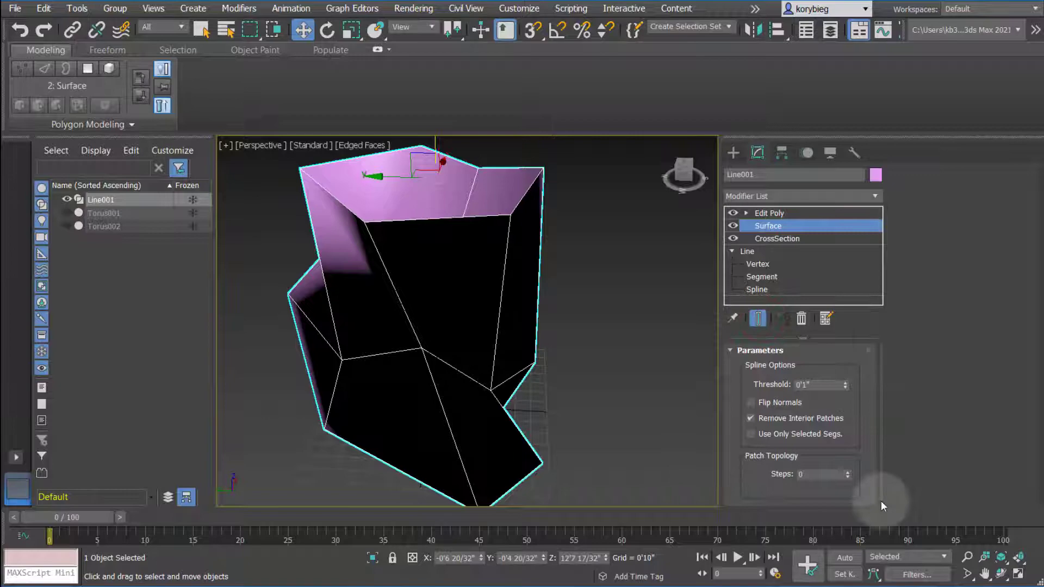
click(847, 472)
click(847, 472)
click(846, 471)
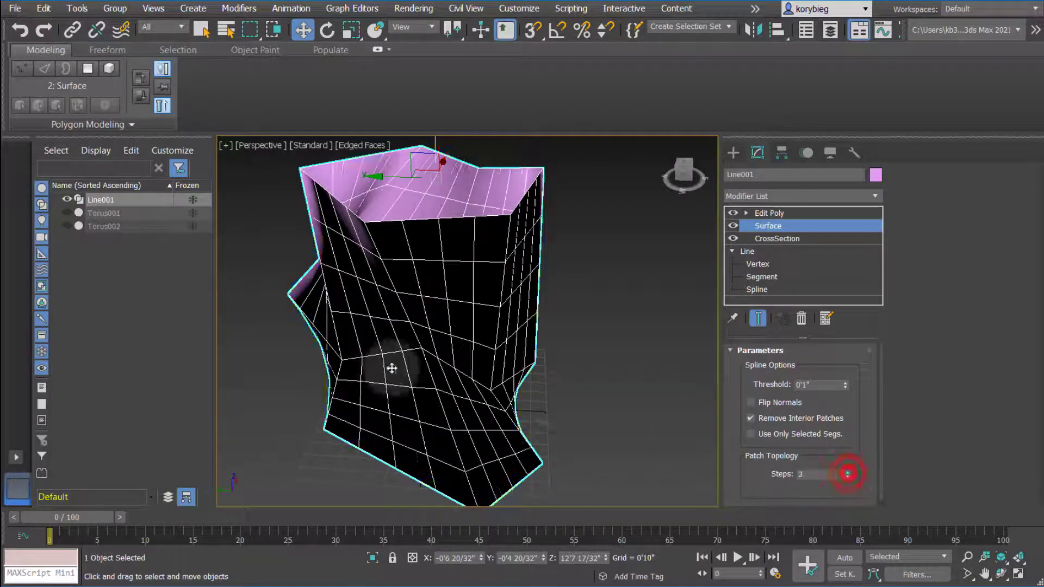
alt+middle_drag(391, 366, 428, 270)
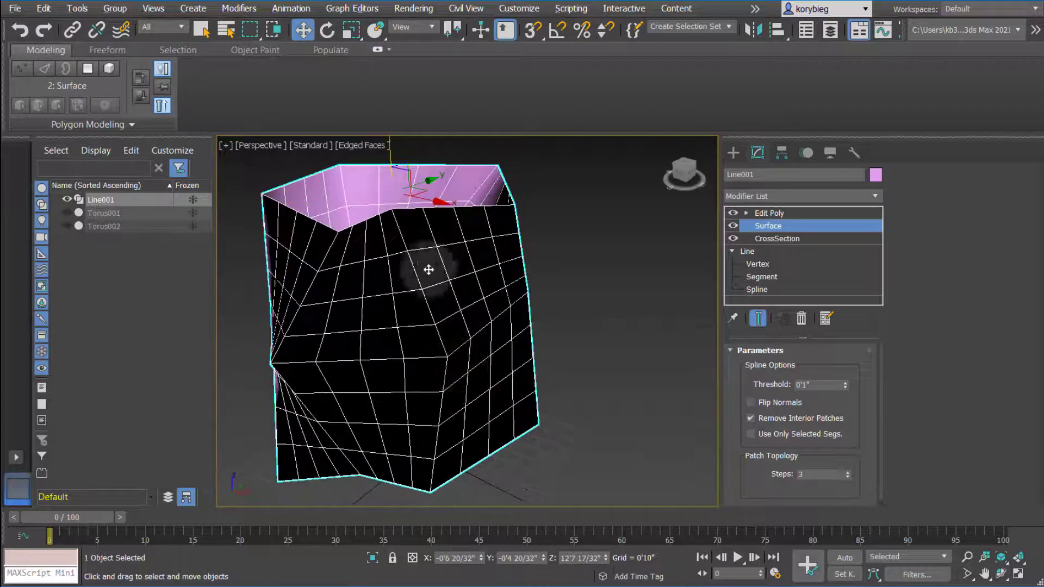
alt+middle_drag(476, 308, 464, 213)
alt+middle_drag(383, 340, 402, 326)
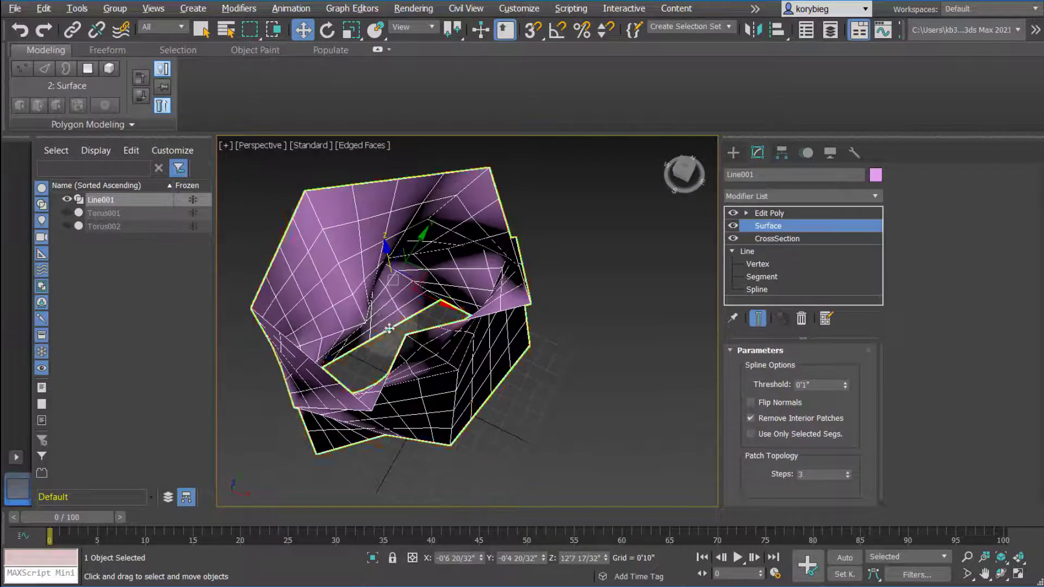
Set the Surface modifier's patch topology steps to 0.
right_click(848, 475)
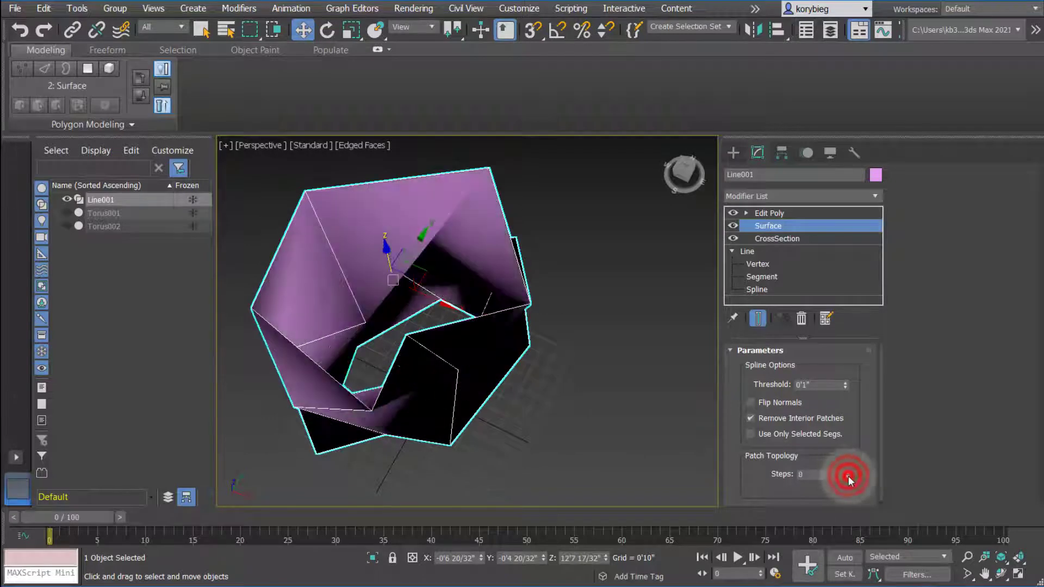
alt+middle_drag(683, 400, 566, 361)
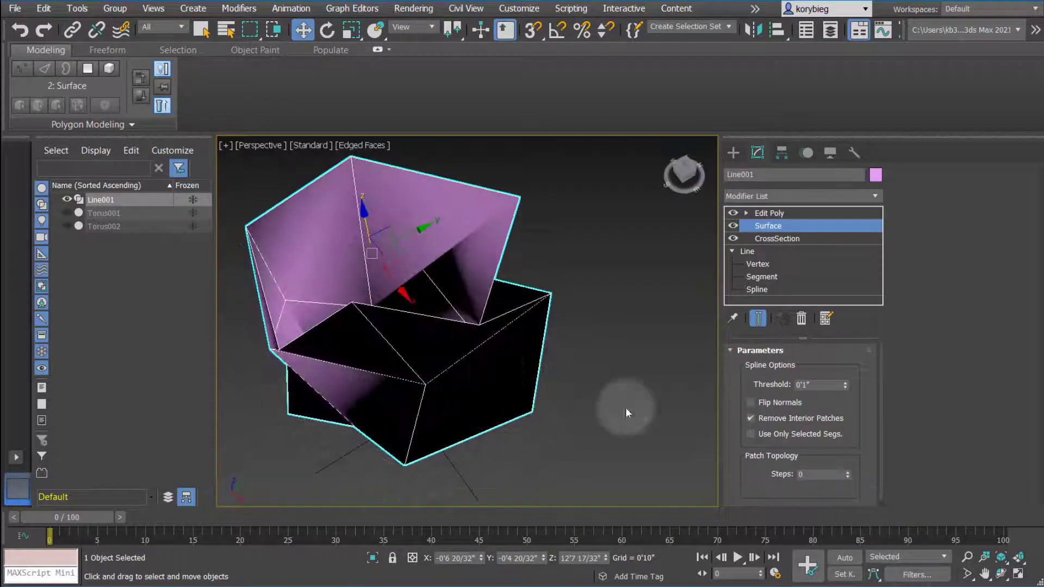
alt+middle_drag(503, 348, 529, 361)
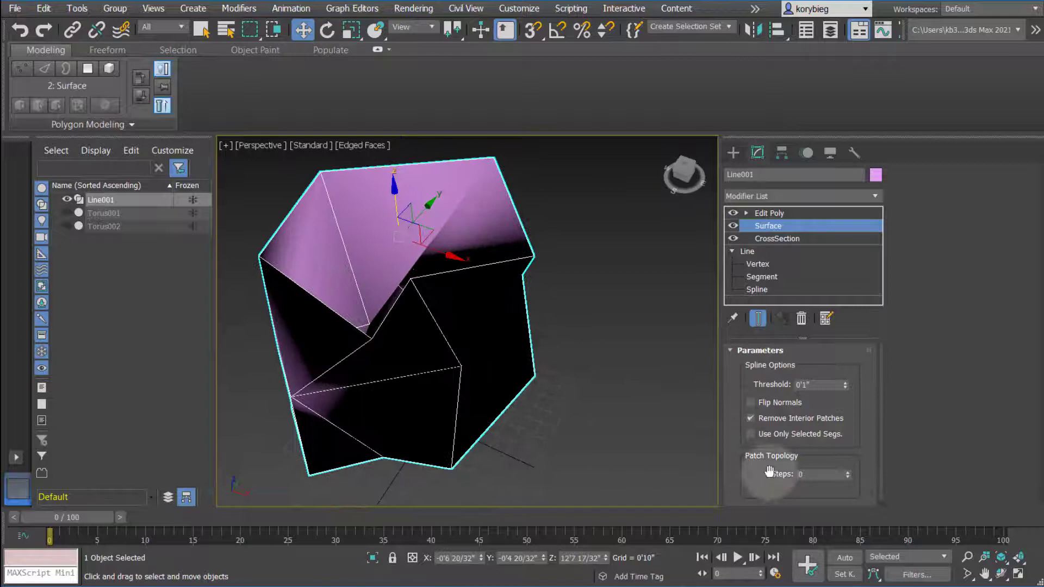
alt+middle_drag(461, 306, 452, 282)
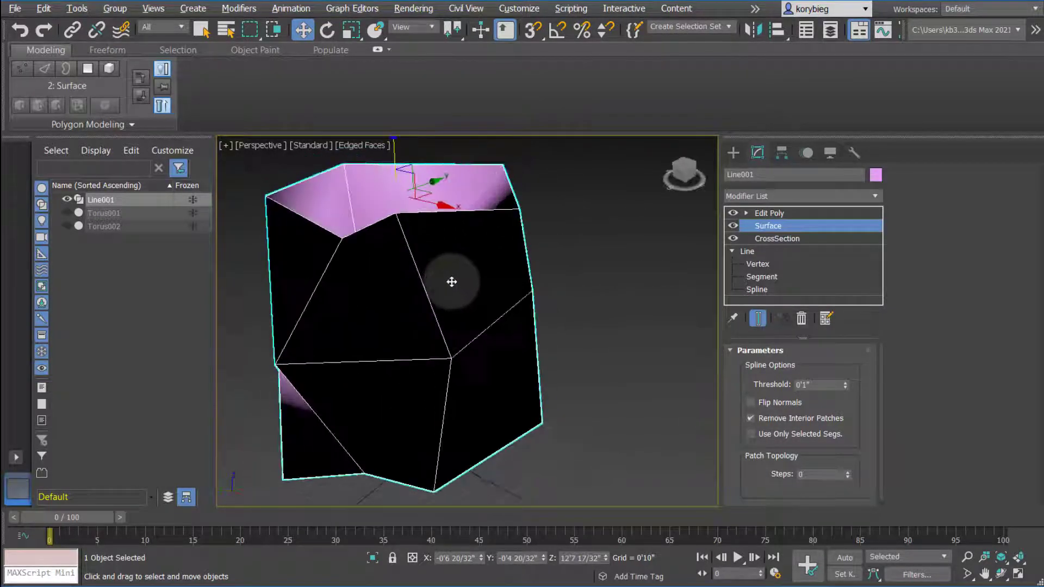
Flip the normals in the Surface modifier so the outer faces point outward.
click(751, 403)
alt+middle_drag(546, 379, 514, 409)
alt+middle_drag(380, 334, 424, 303)
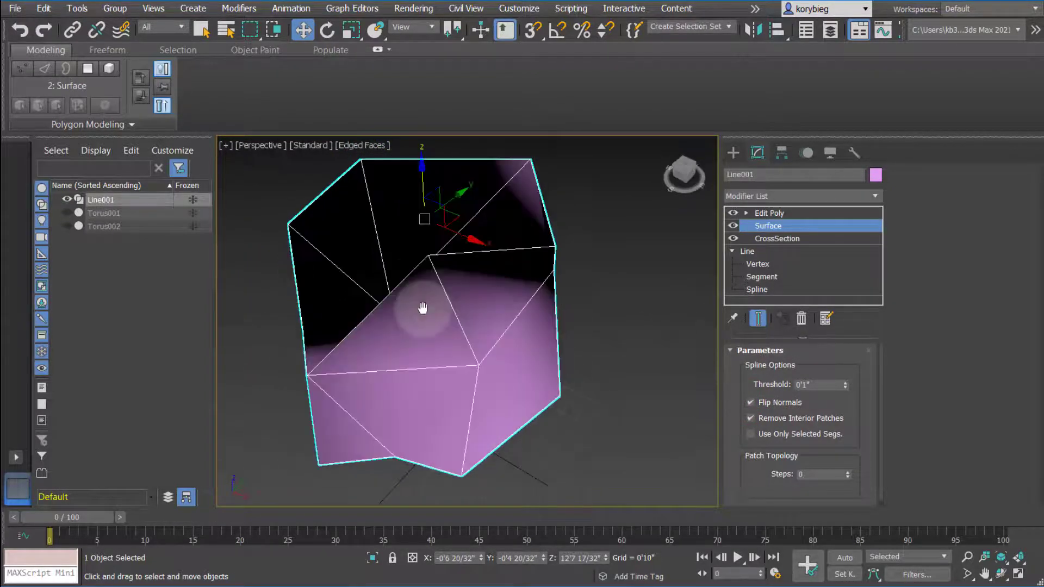
Delete the Edit Poly modifier from Line001's modifier stack.
click(763, 214)
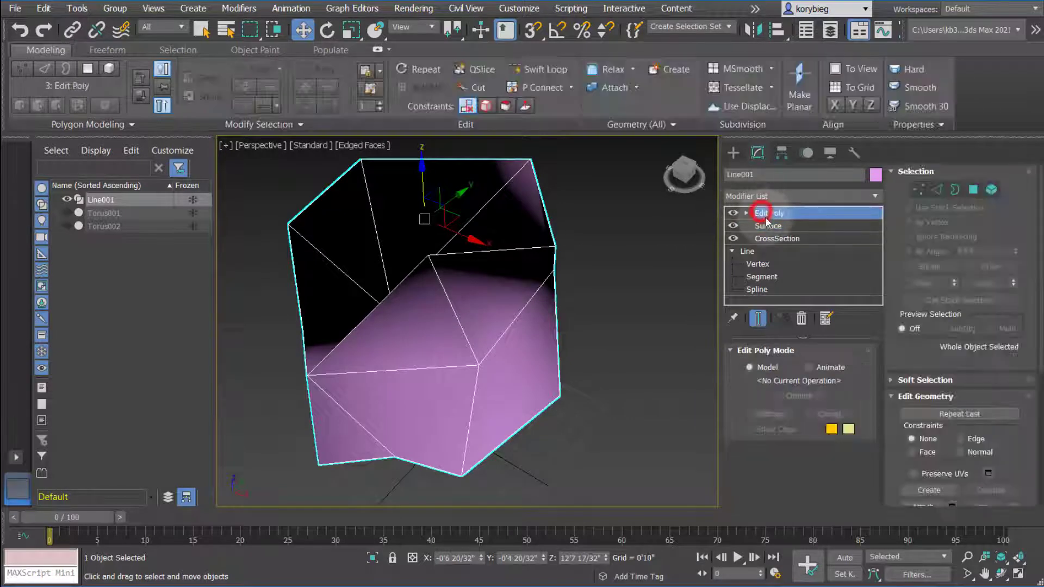
right_click(766, 213)
click(789, 236)
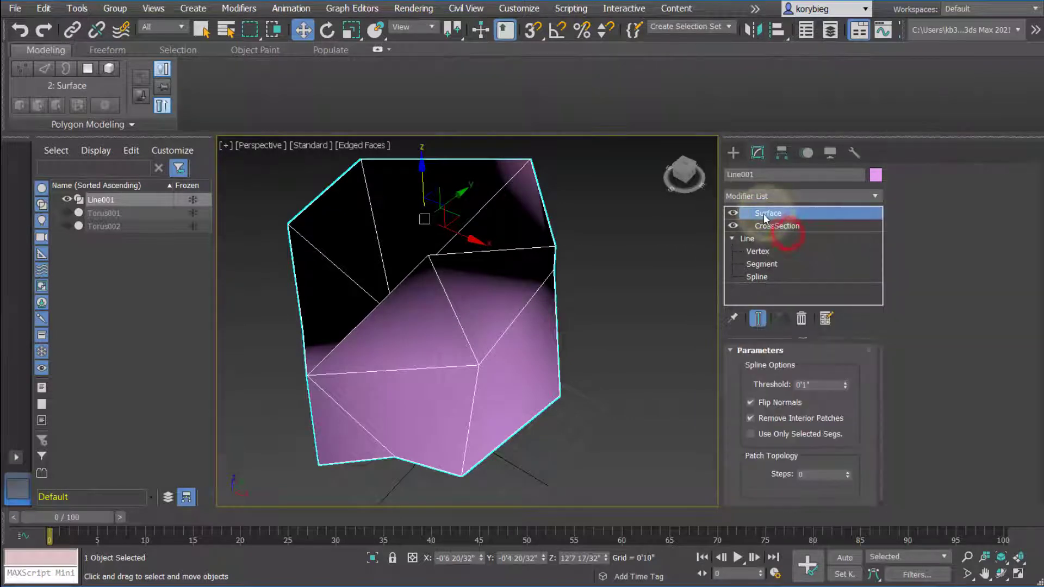
At Line001's Vertex level, make vertex 2 of the top spline that spline's first vertex.
click(761, 252)
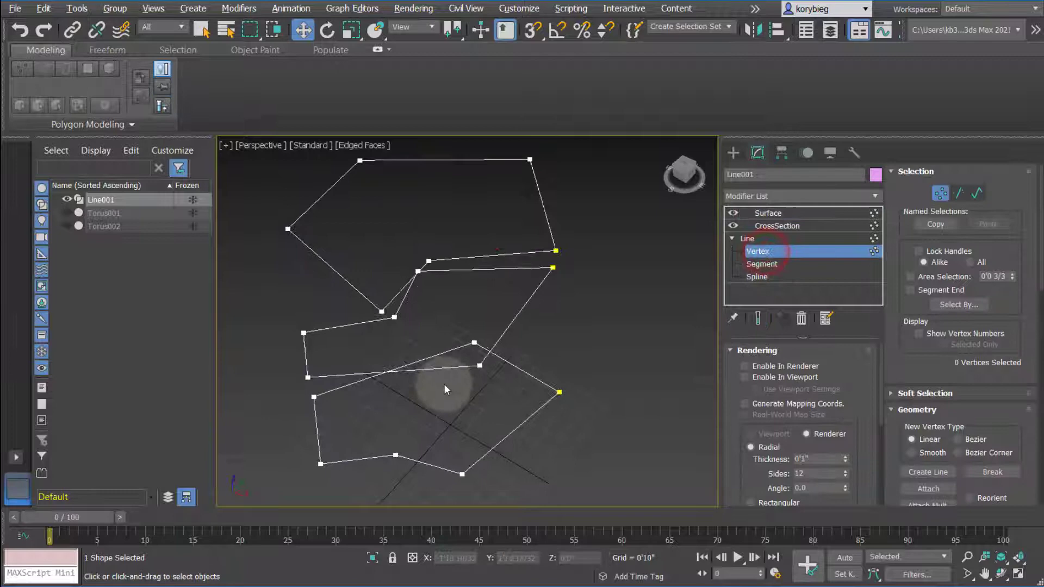
click(767, 226)
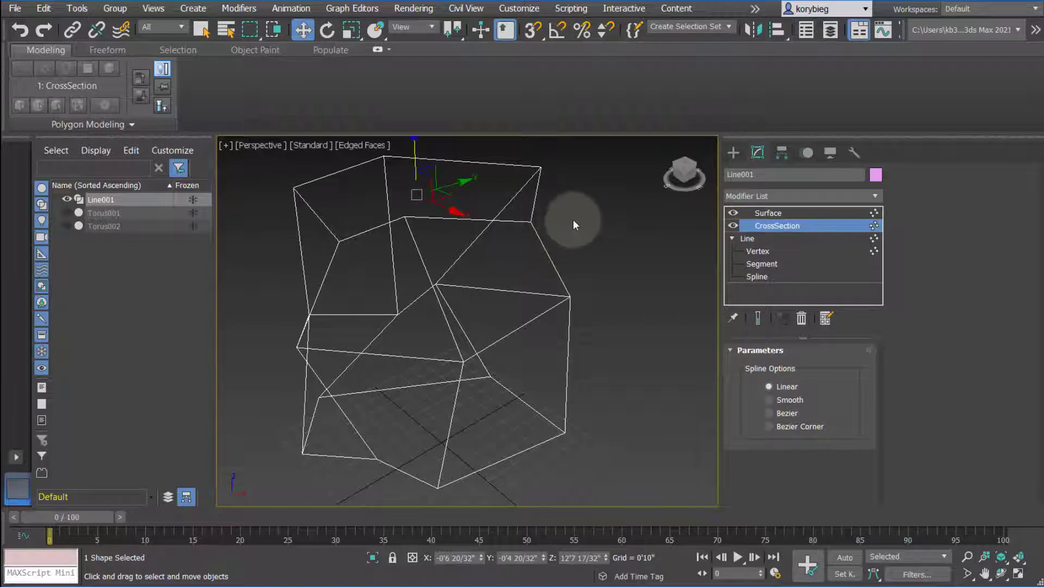
click(757, 251)
alt+middle_drag(520, 281, 555, 258)
click(571, 188)
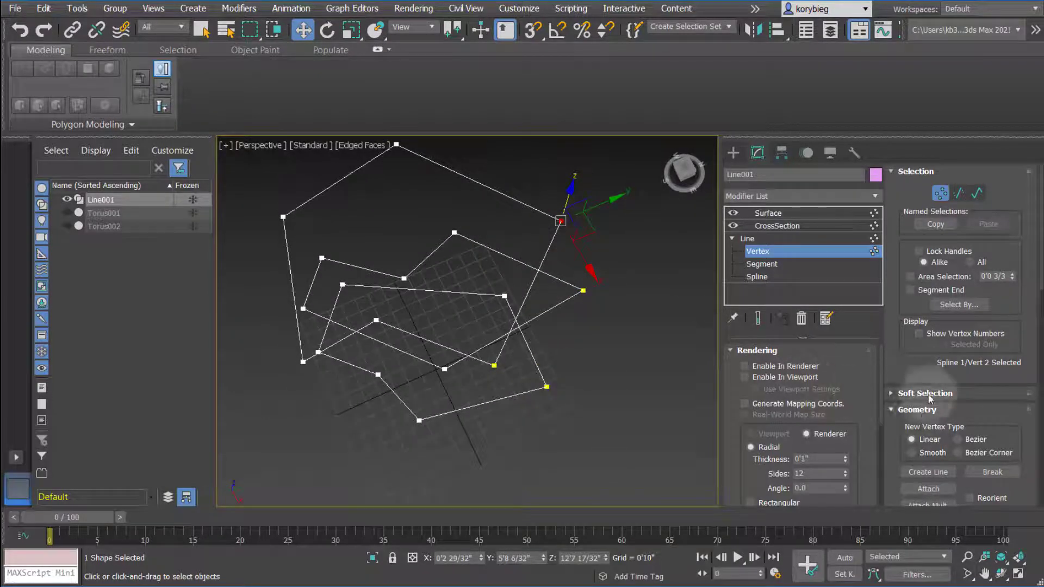
drag(927, 387, 913, 281)
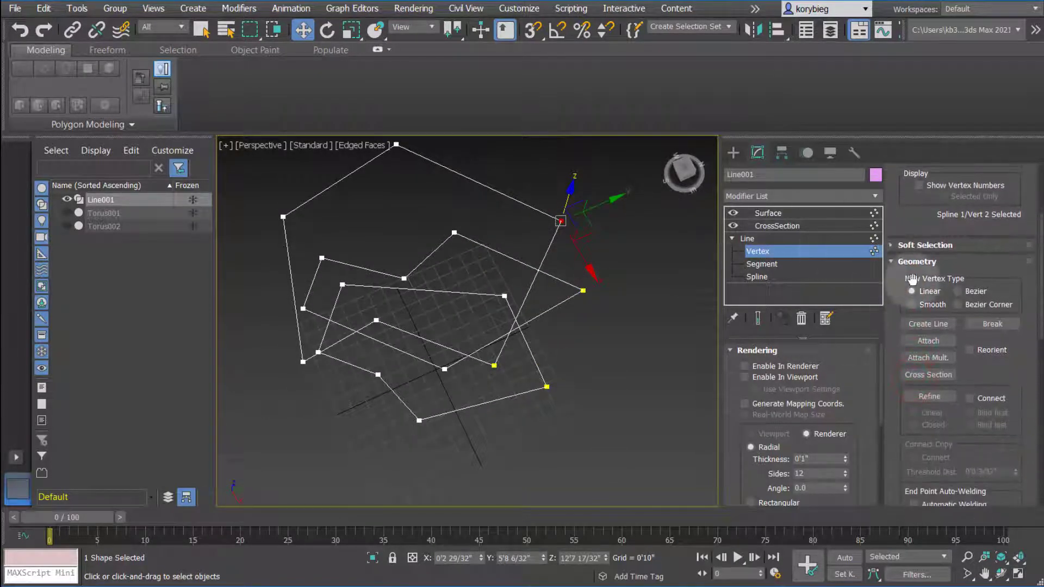
drag(977, 293, 962, 175)
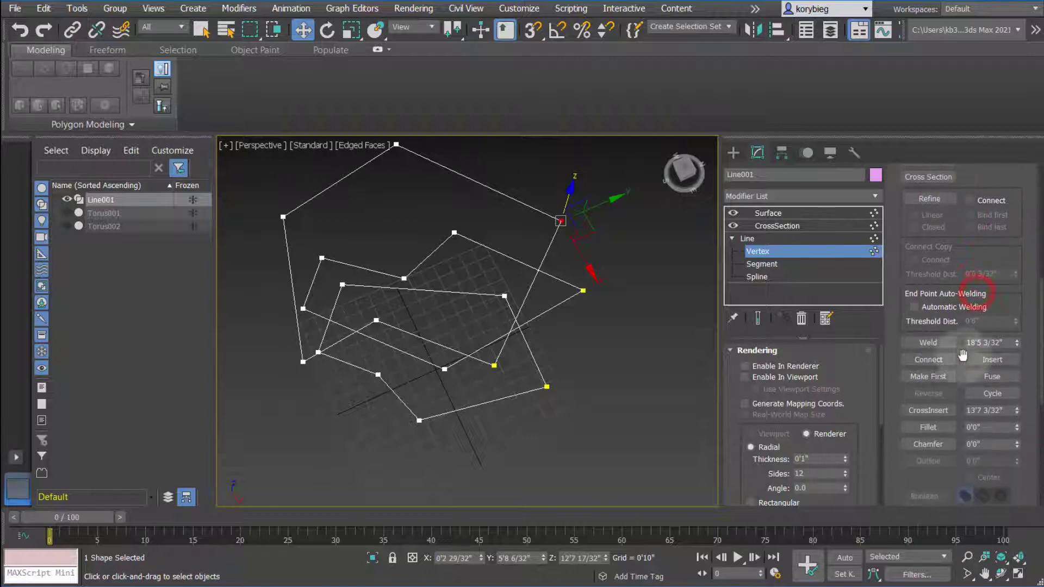
click(926, 376)
click(626, 280)
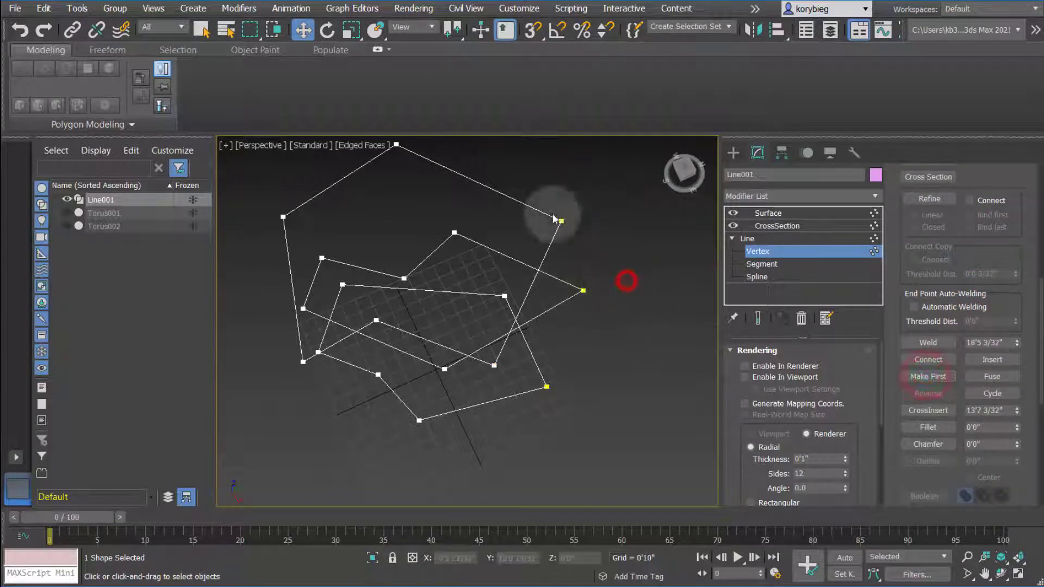
Examine from several angles how CrossSection connects the three splines with the changed first vertex.
click(768, 226)
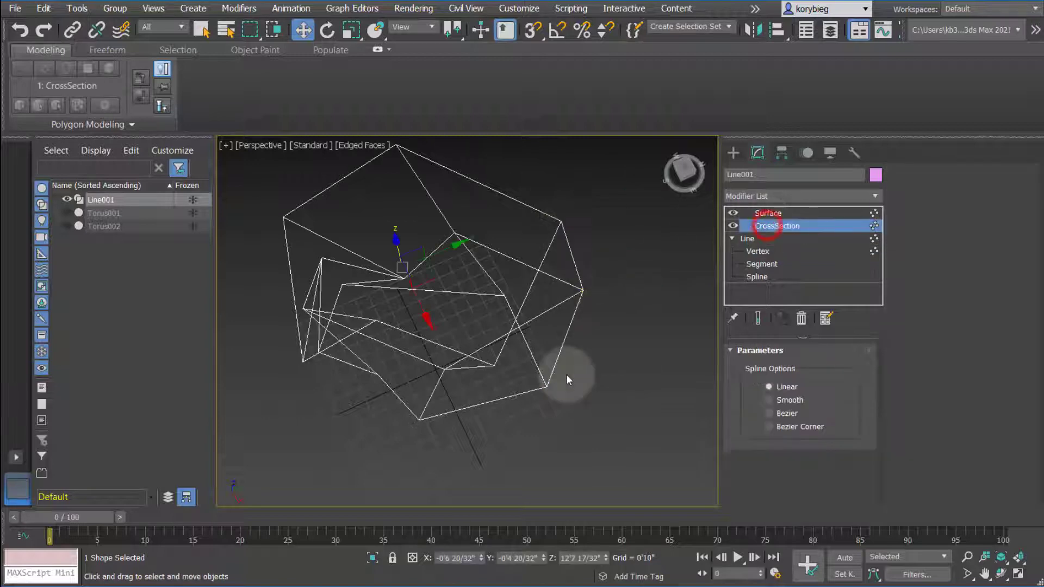
alt+middle_drag(592, 298, 405, 356)
alt+middle_drag(464, 282, 449, 357)
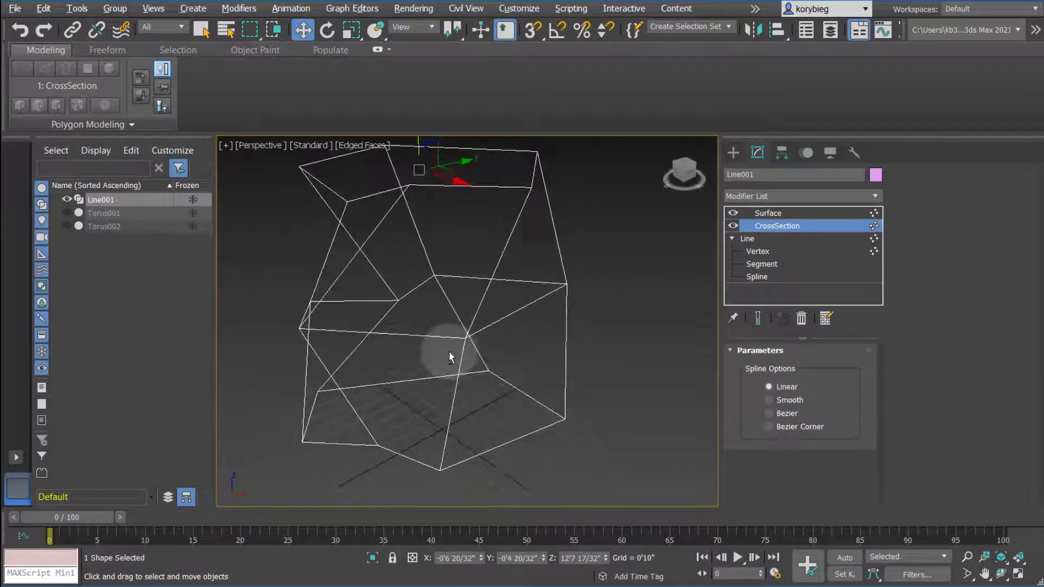
At Line001's Vertex level, use Refine to add a vertex on the bottom spline between its first vertex and the front corner.
click(760, 252)
alt+middle_drag(373, 415, 504, 320)
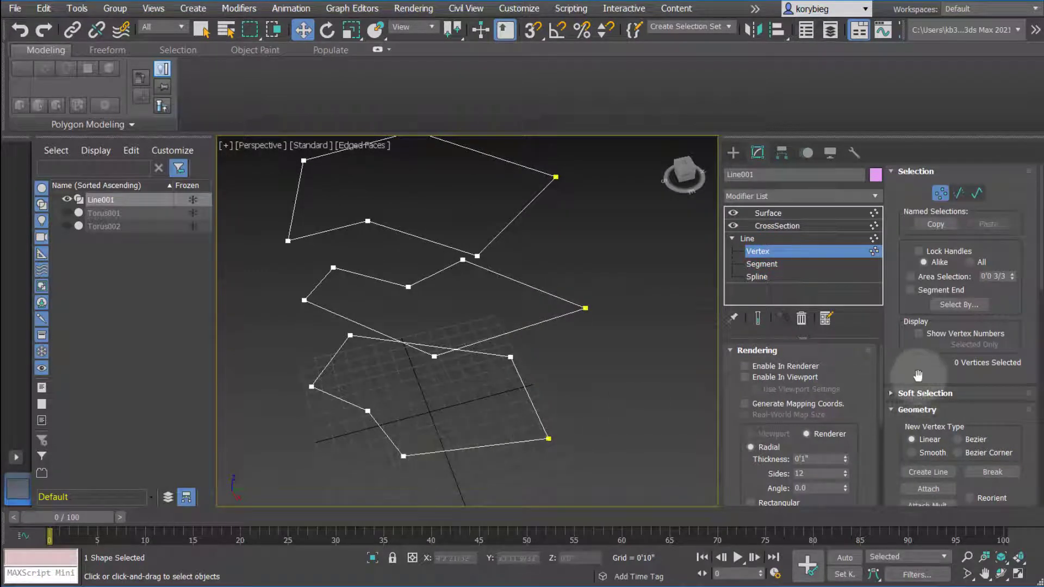
drag(917, 375, 881, 257)
drag(985, 403, 975, 364)
click(929, 383)
click(480, 447)
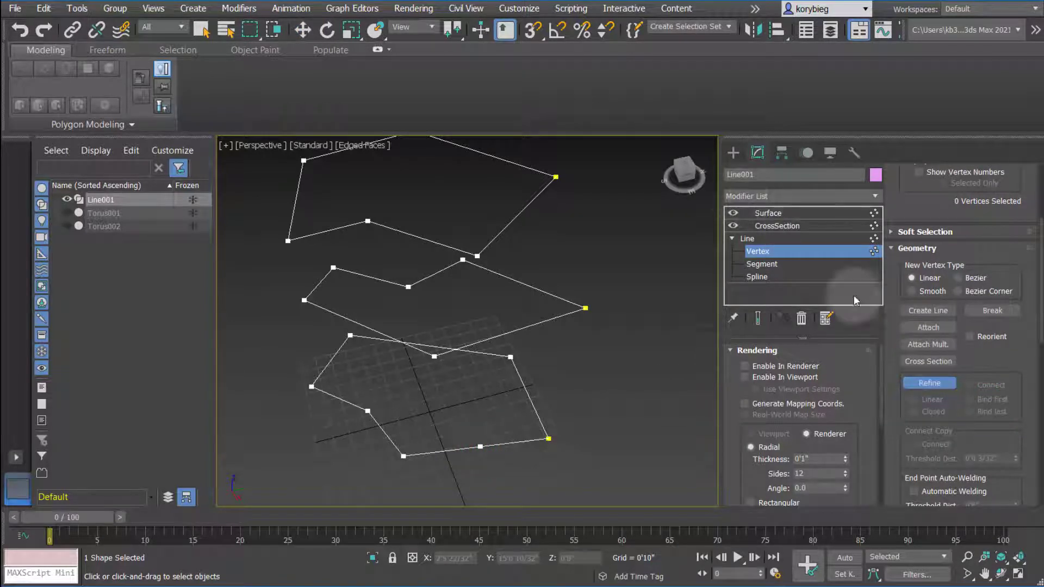
click(928, 382)
Examine from several angles how CrossSection and Surface handle the extra vertex on the bottom spline.
click(769, 225)
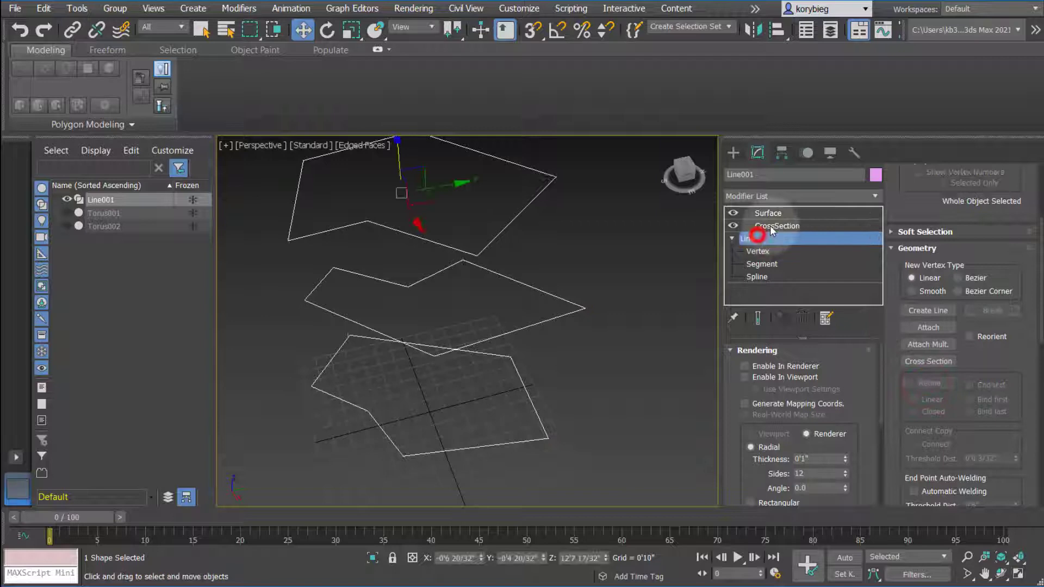
alt+middle_drag(498, 404, 524, 401)
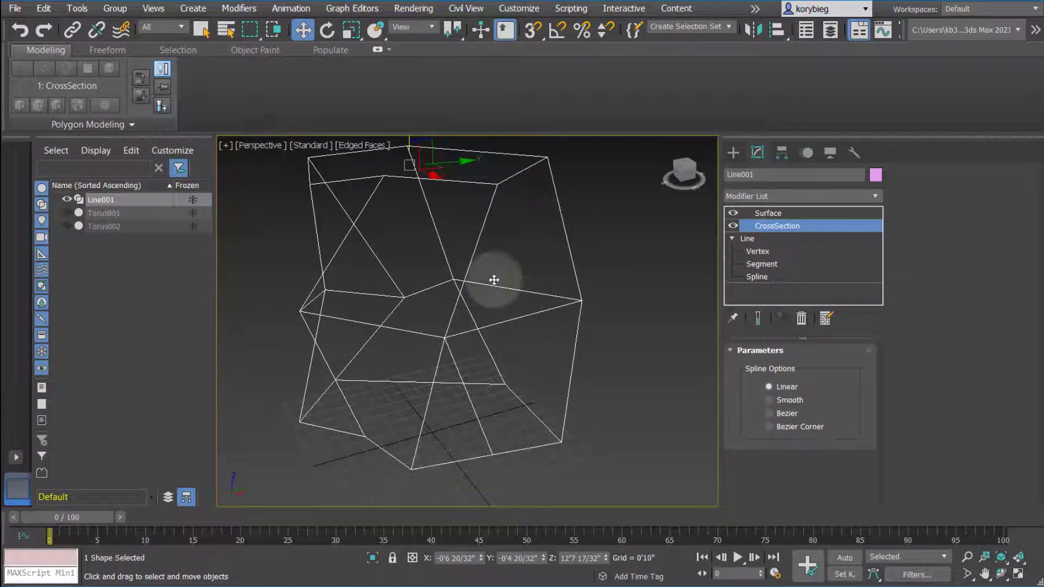
alt+middle_drag(484, 345, 477, 405)
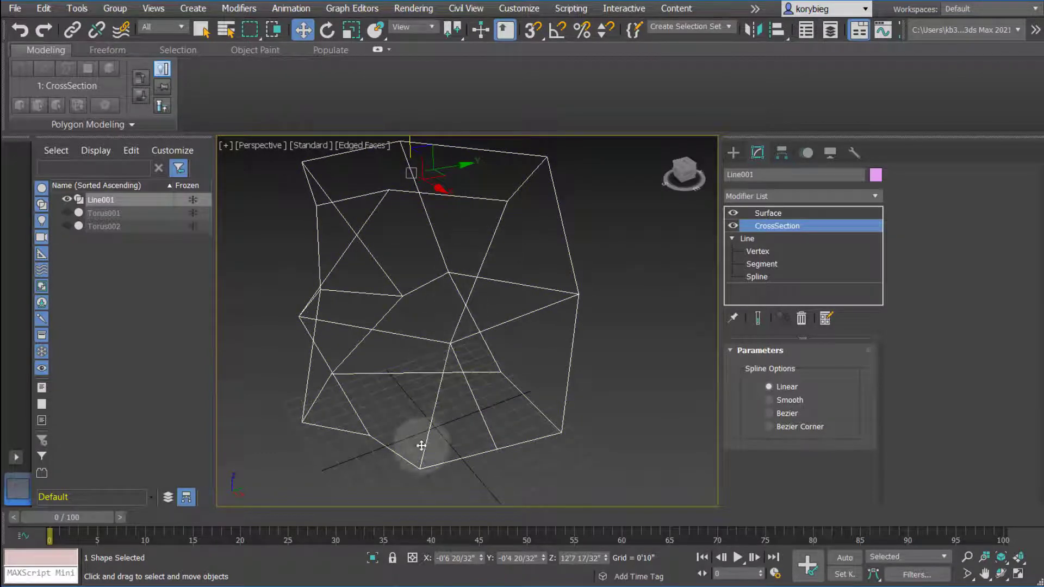
alt+middle_drag(475, 369, 439, 417)
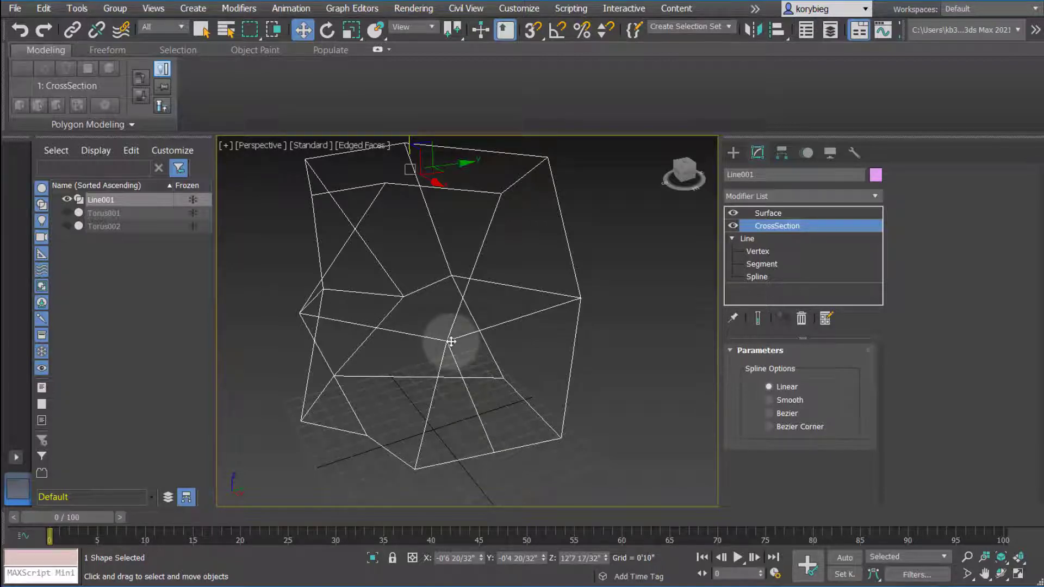
alt+middle_drag(424, 396, 600, 320)
click(779, 213)
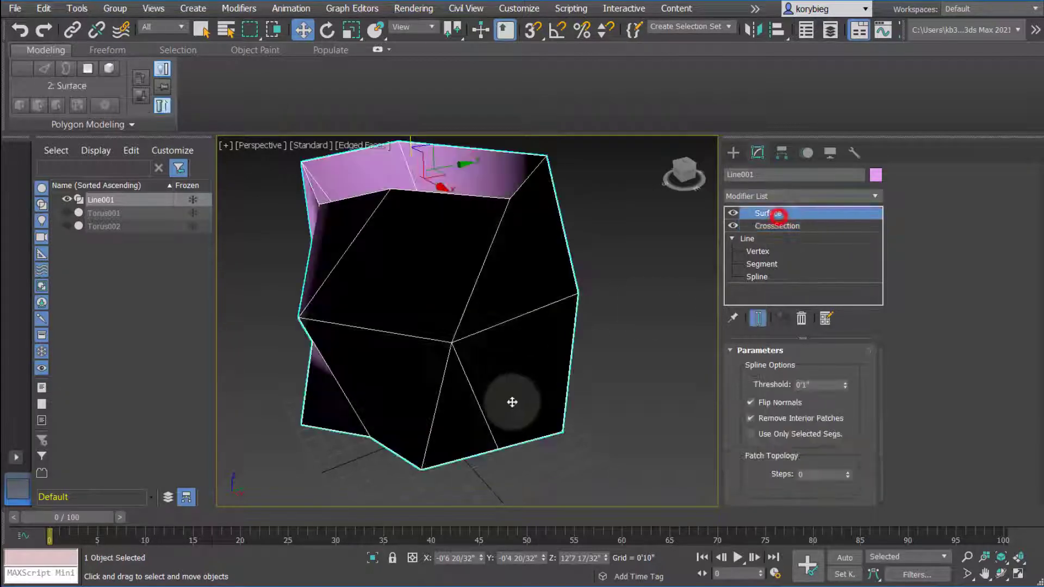
mouse_move(510, 400)
alt+middle_down()
mouse_move(482, 361)
mouse_move(466, 366)
mouse_move(477, 373)
alt+middle_up()
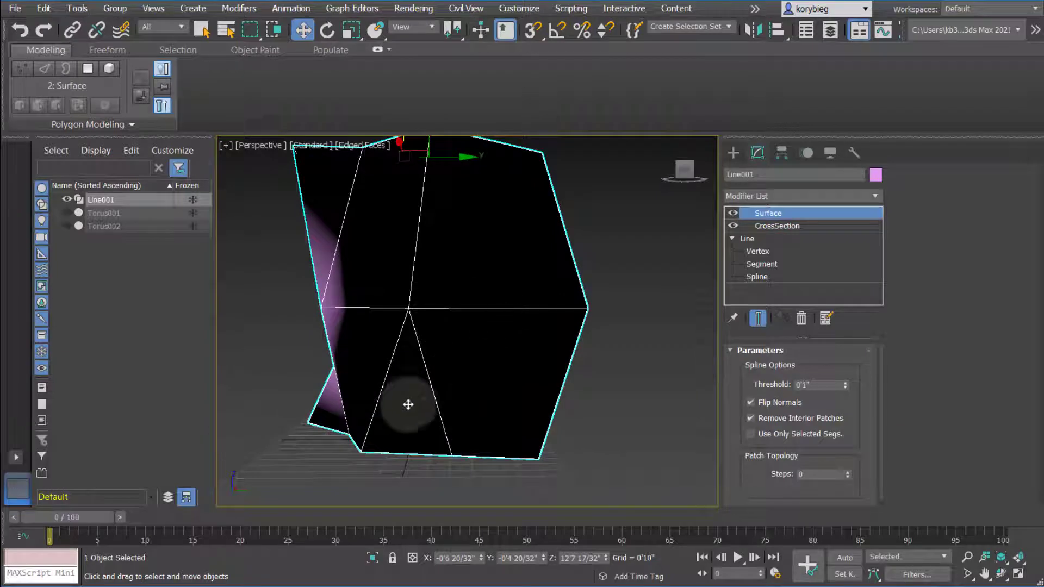
alt+middle_drag(417, 391, 468, 406)
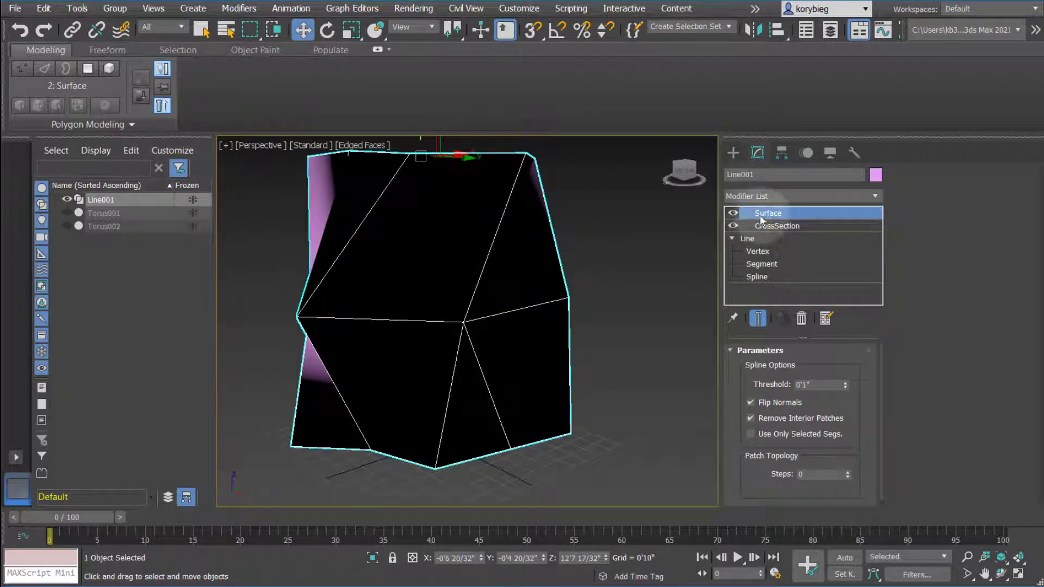
Disable the Surface modifier and inspect the CrossSection wireframe around the added bottom vertex.
click(732, 213)
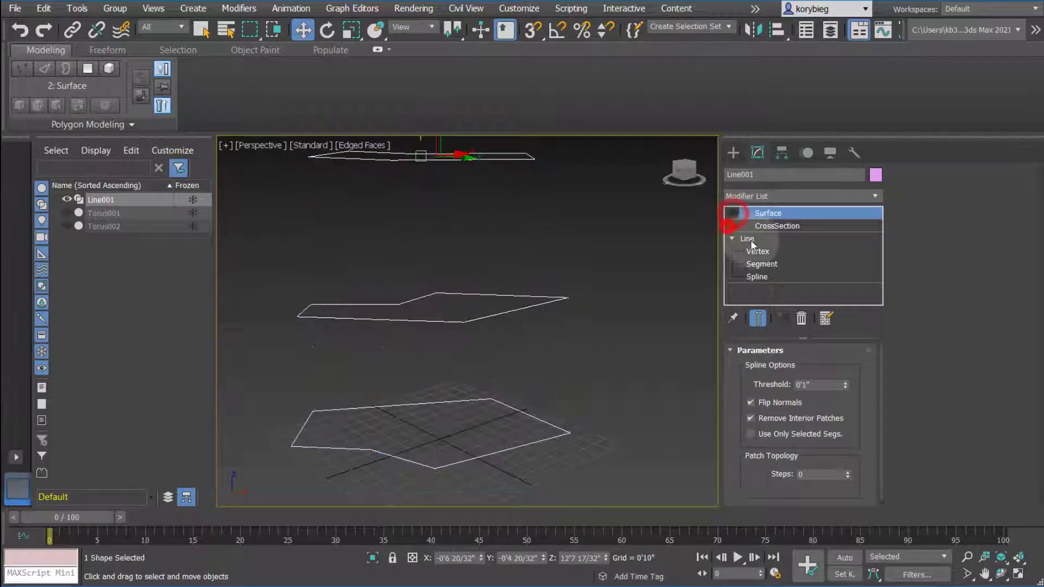
click(763, 226)
click(733, 226)
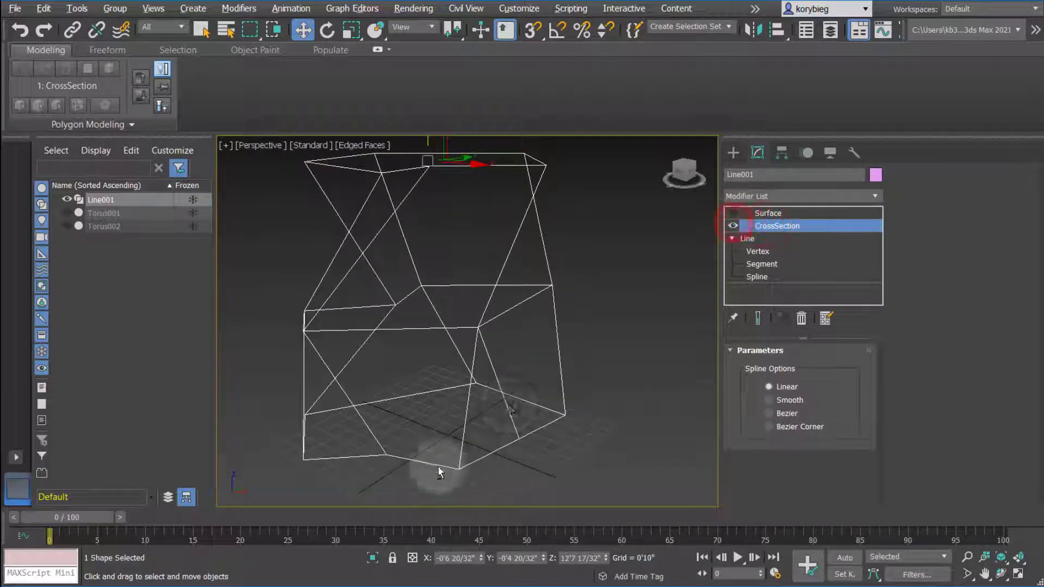
alt+middle_drag(454, 426, 538, 327)
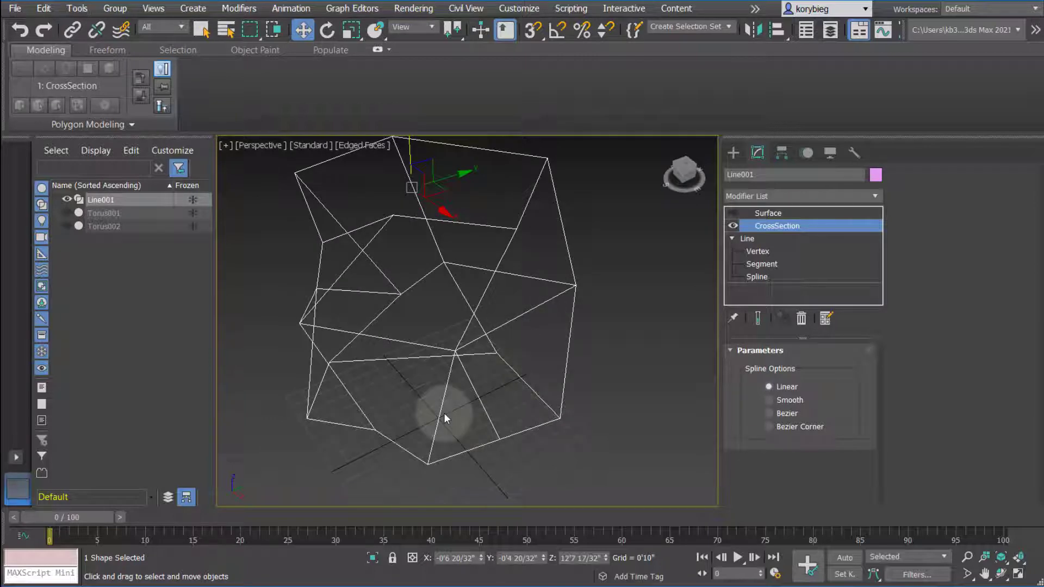
alt+middle_drag(565, 342, 533, 349)
scroll(456, 422, up, 3)
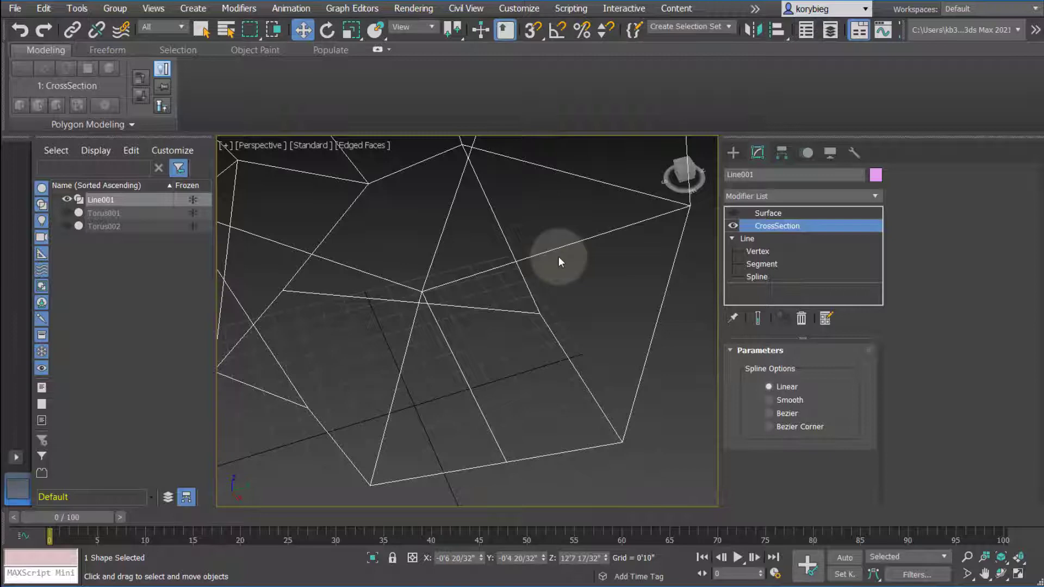
Delete the Surface and CrossSection modifiers from Line001's modifier stack.
click(767, 214)
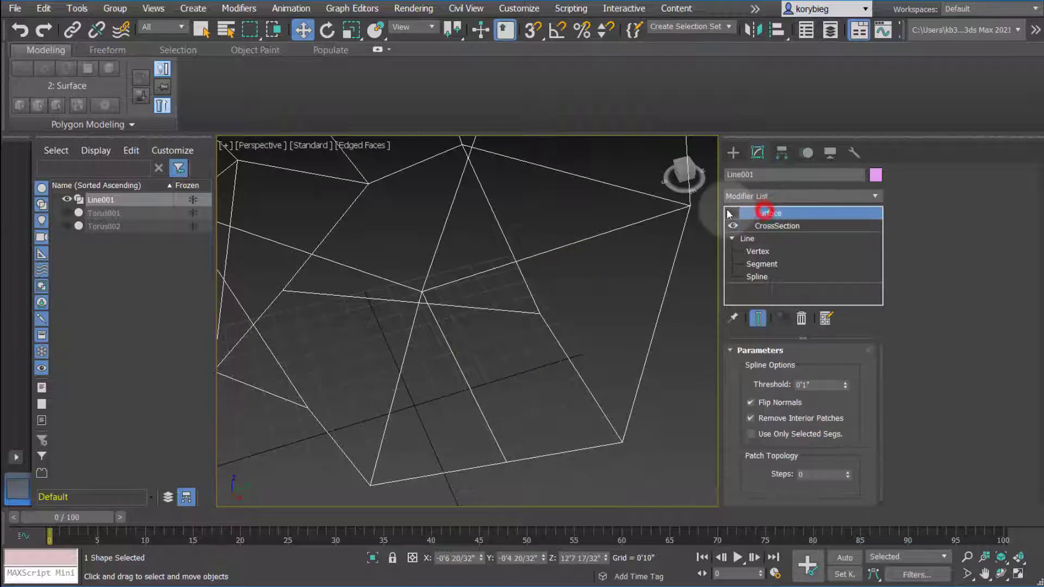
right_click(764, 211)
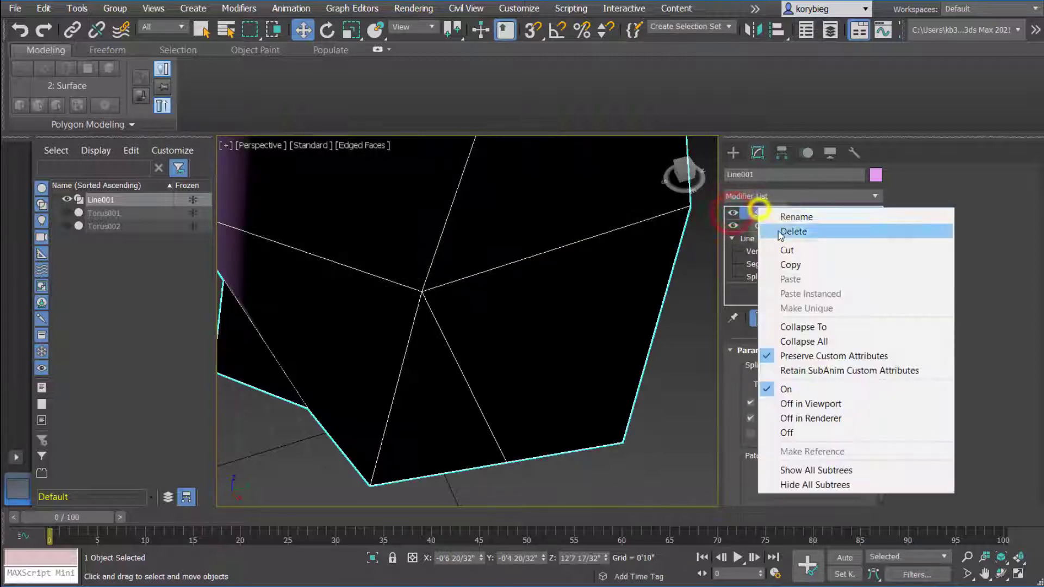
click(796, 234)
right_click(773, 214)
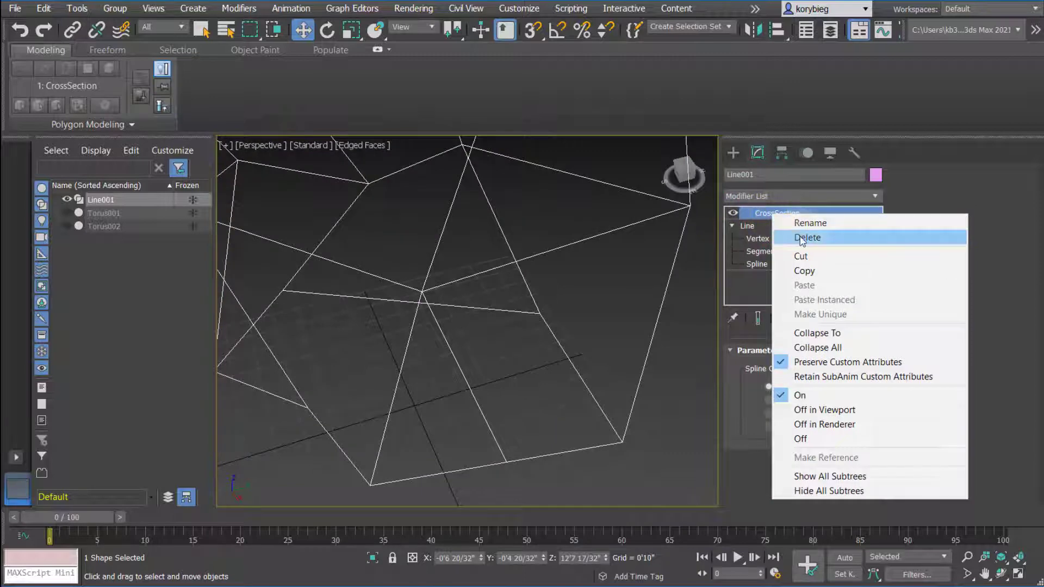
click(798, 238)
Enter Line001's Spline level and activate Create Line with all three splines in view.
alt+middle_drag(466, 418, 436, 340)
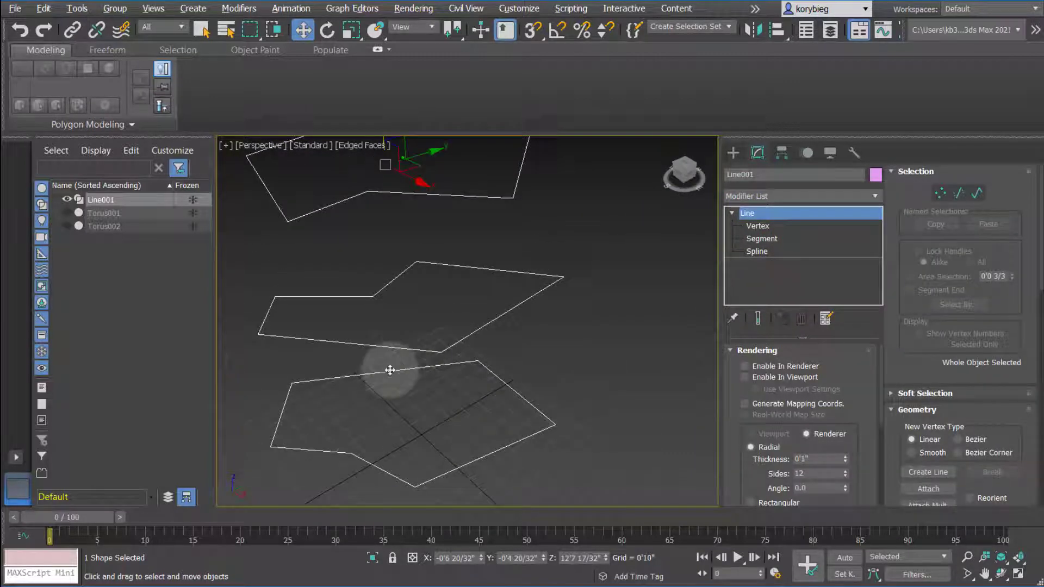
alt+middle_drag(390, 370, 393, 375)
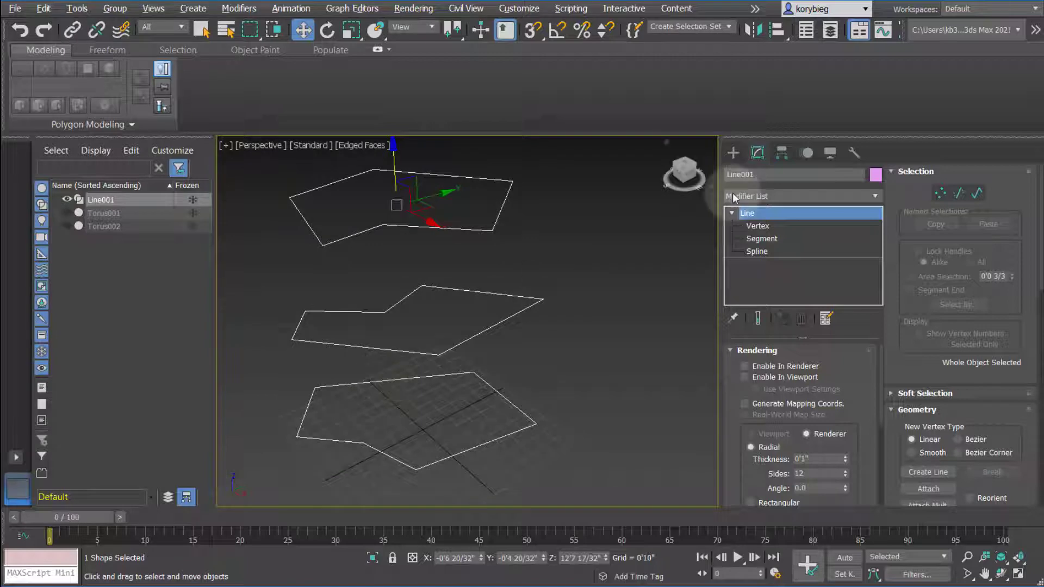
click(752, 250)
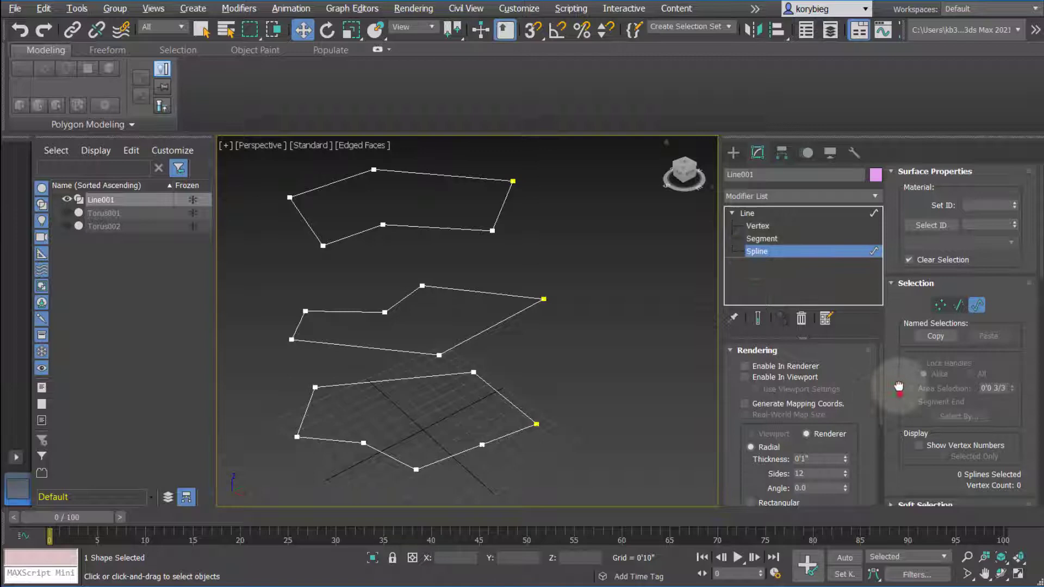
scroll(899, 385, down, 5)
click(928, 376)
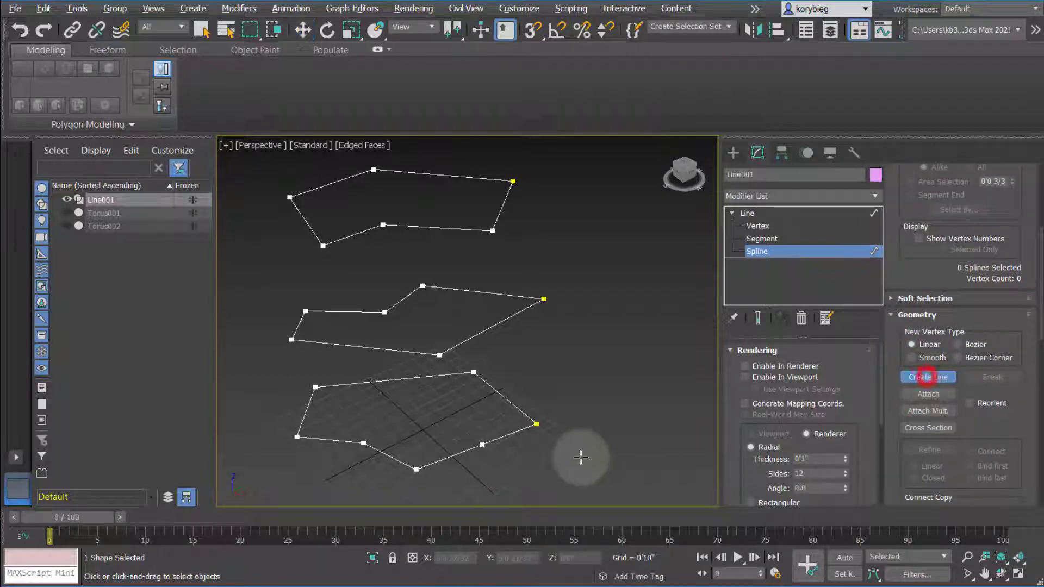
alt+middle_drag(581, 457, 513, 267)
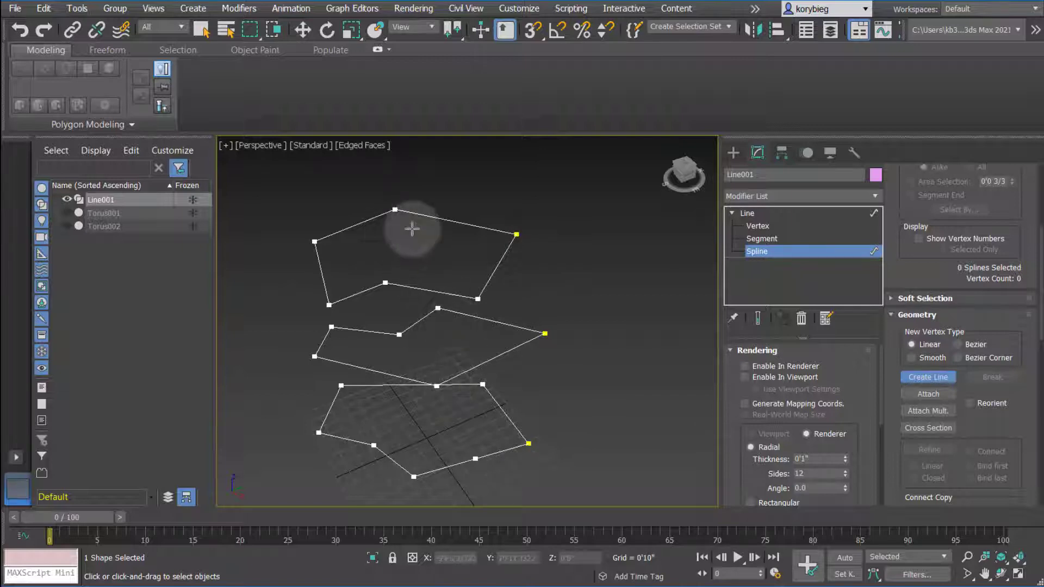
Turn on 3D snapping and make Vertex the only snap type in place of Grid Points.
right_click(534, 31)
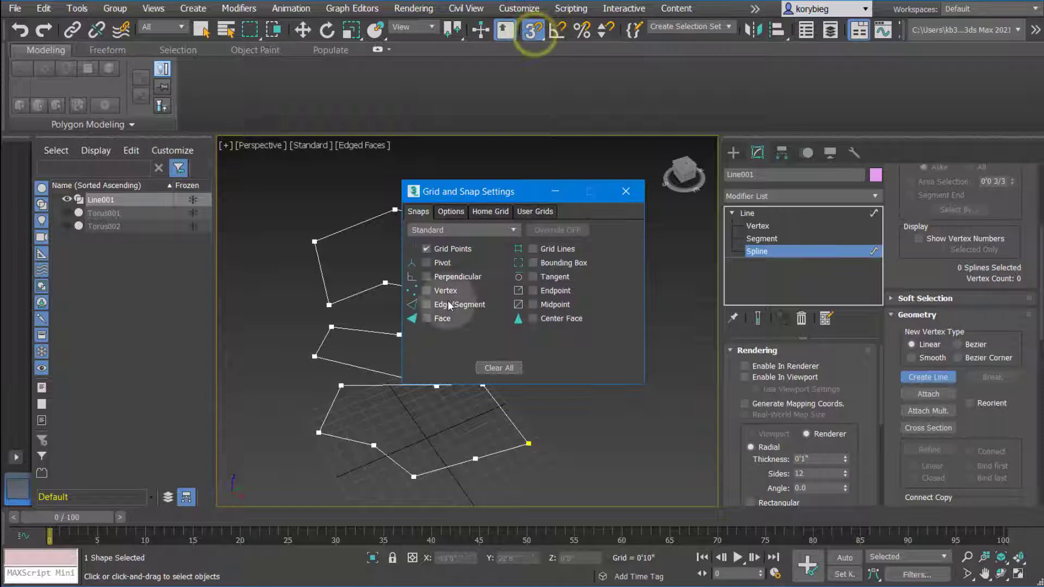
click(427, 250)
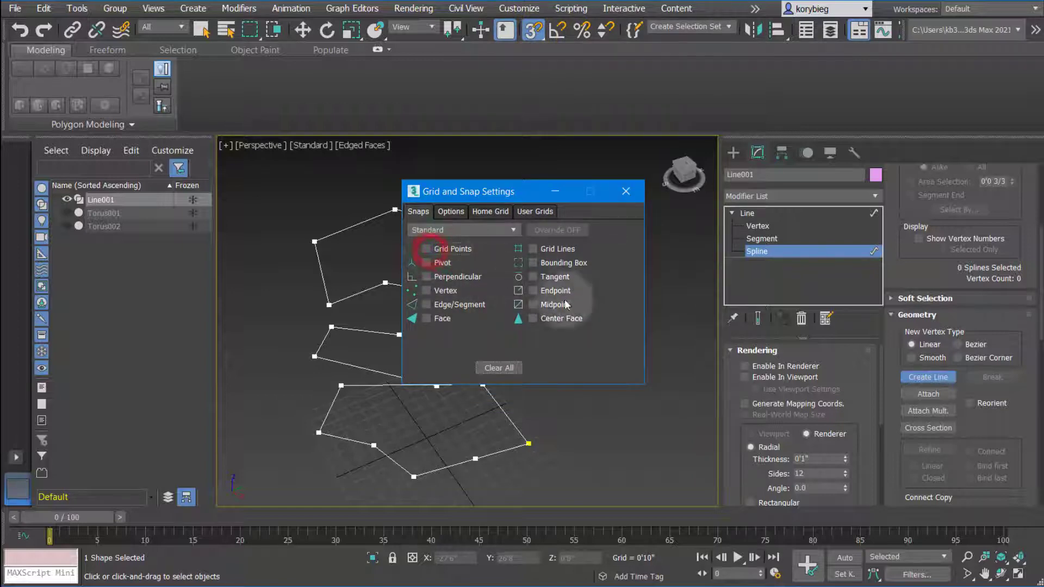
click(426, 291)
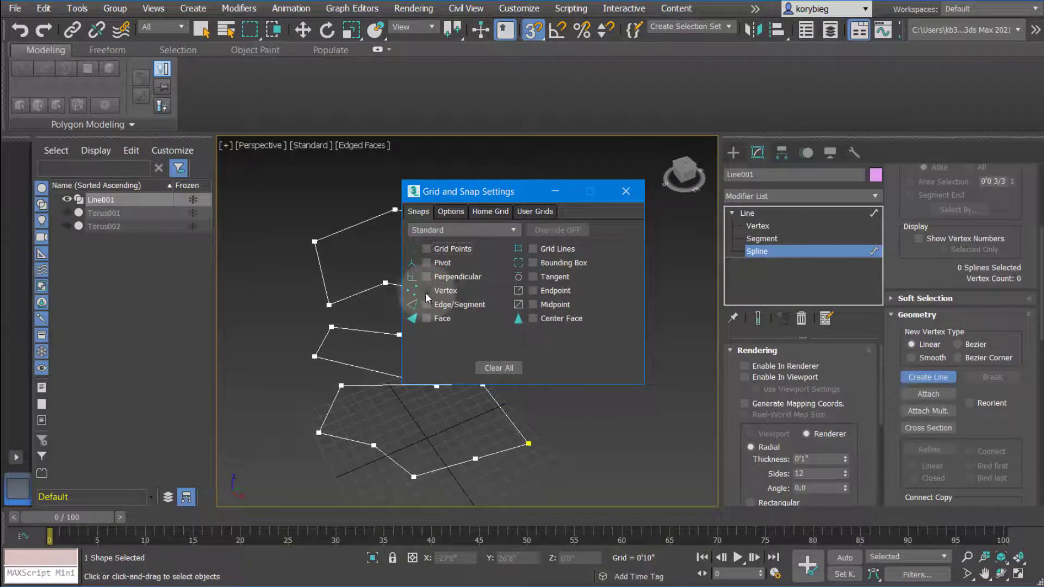
click(625, 193)
Draw a snapped line from the bottom spline's front vertex through the middle spline's front vertex to the top spline's inner front vertex.
scroll(422, 459, down, 2)
scroll(424, 458, up, 3)
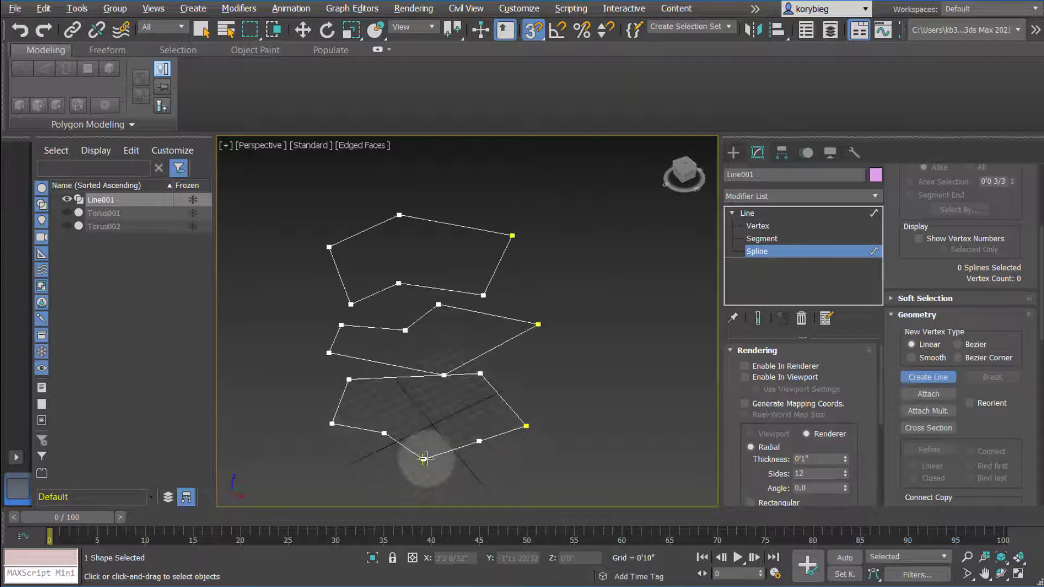
alt+middle_drag(424, 458, 426, 453)
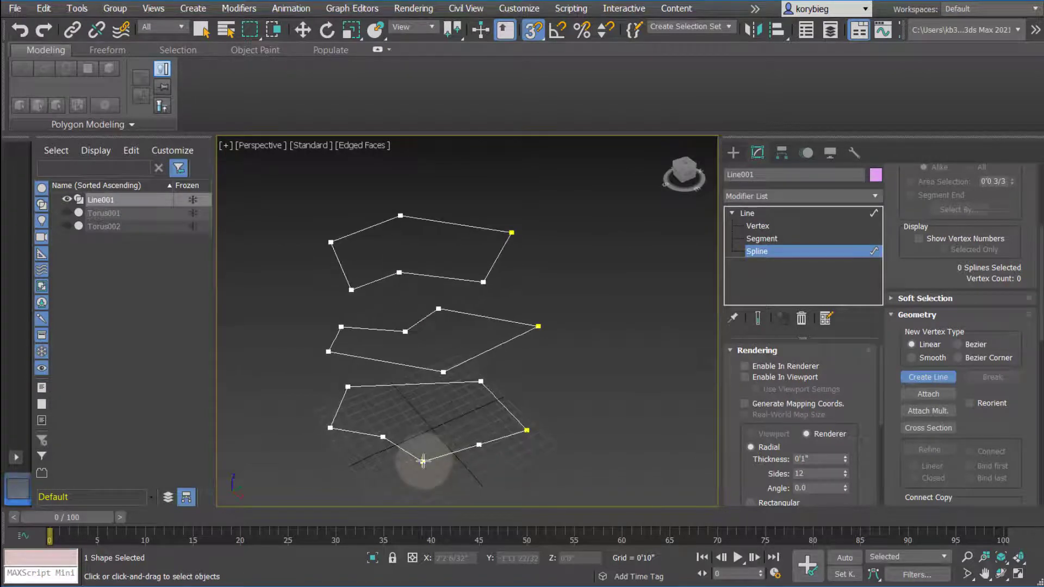
click(423, 461)
click(444, 371)
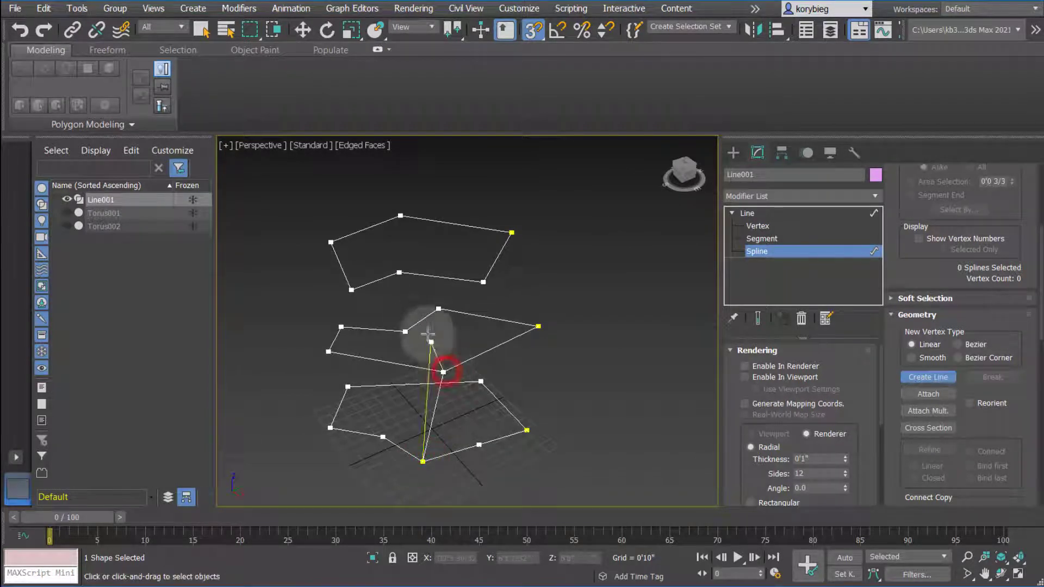
click(397, 275)
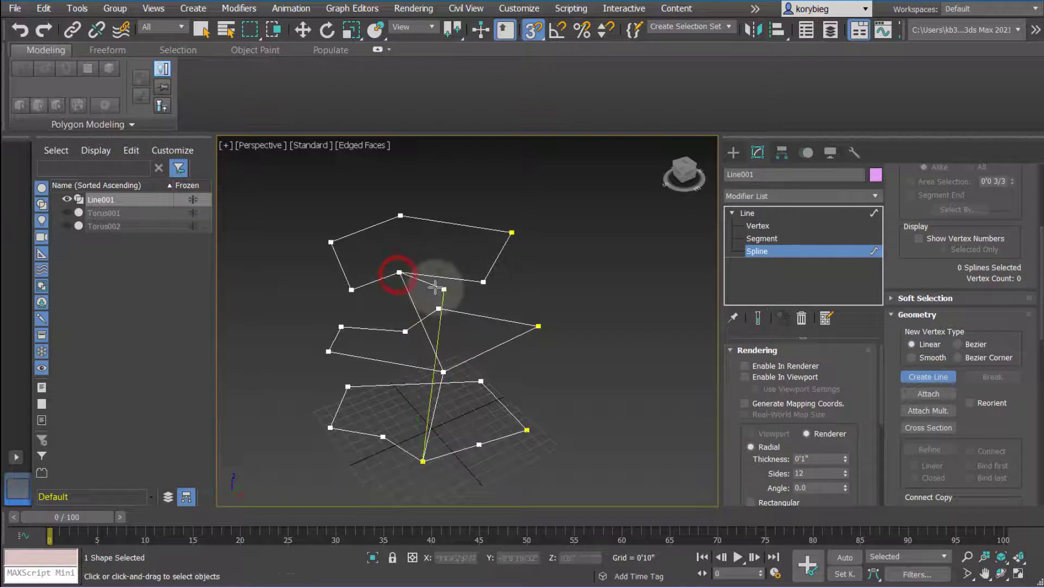
Draw two more snapped lines from bottom to top spline, one through the front-left corners and one through the adjacent back-left corners.
click(329, 428)
click(328, 352)
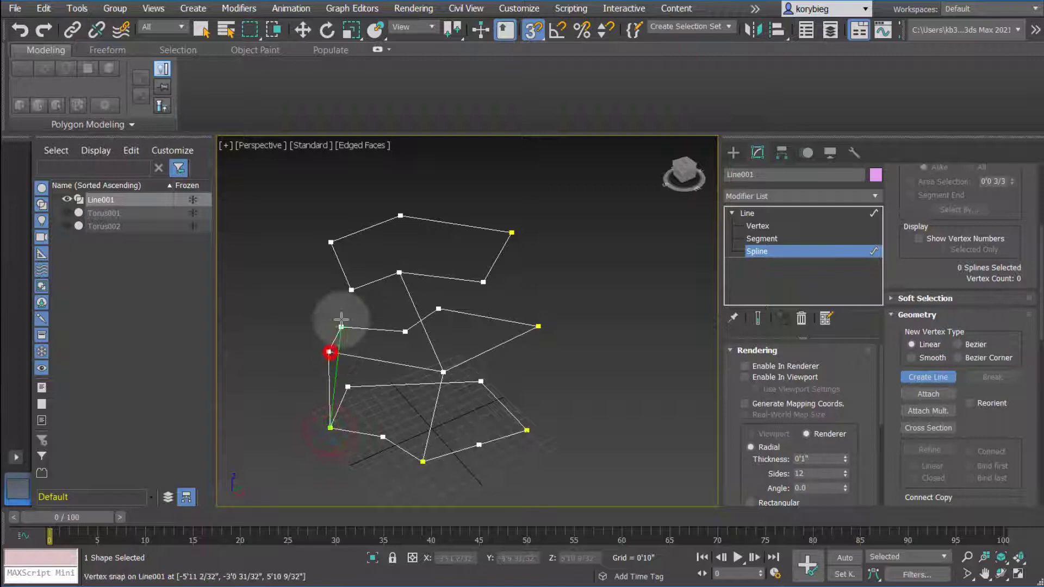
click(351, 295)
alt+middle_drag(361, 373, 392, 420)
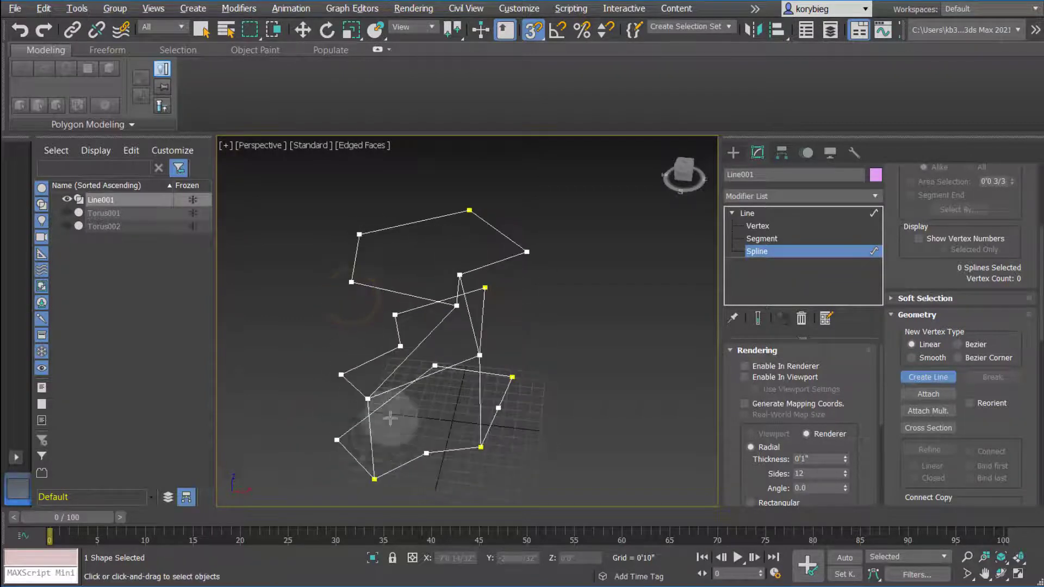
click(337, 443)
click(338, 376)
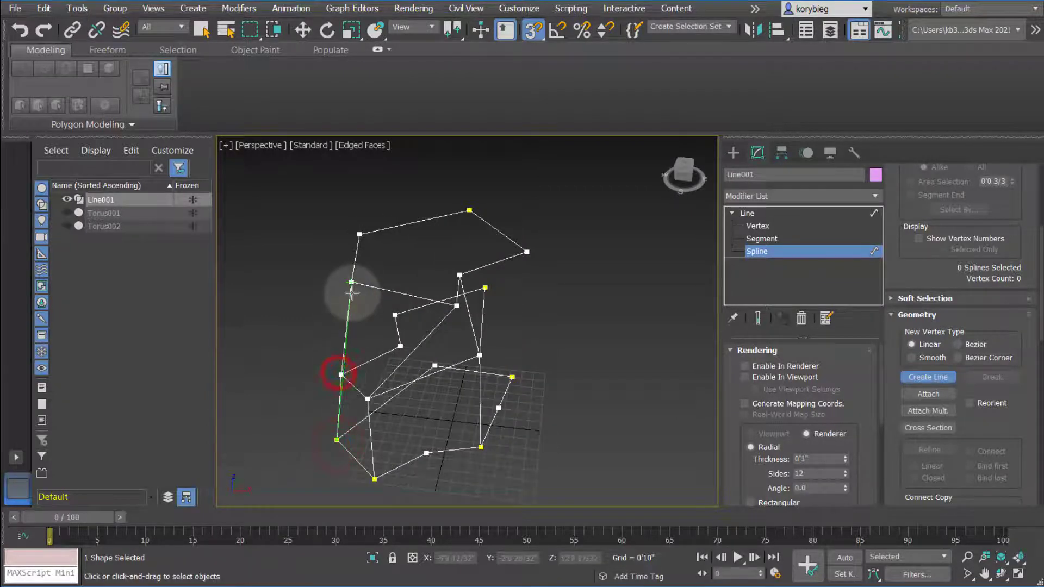
click(351, 293)
Draw two further snapped lines joining the three splines, one through their back corners and one through their first vertices.
alt+middle_drag(385, 356, 400, 404)
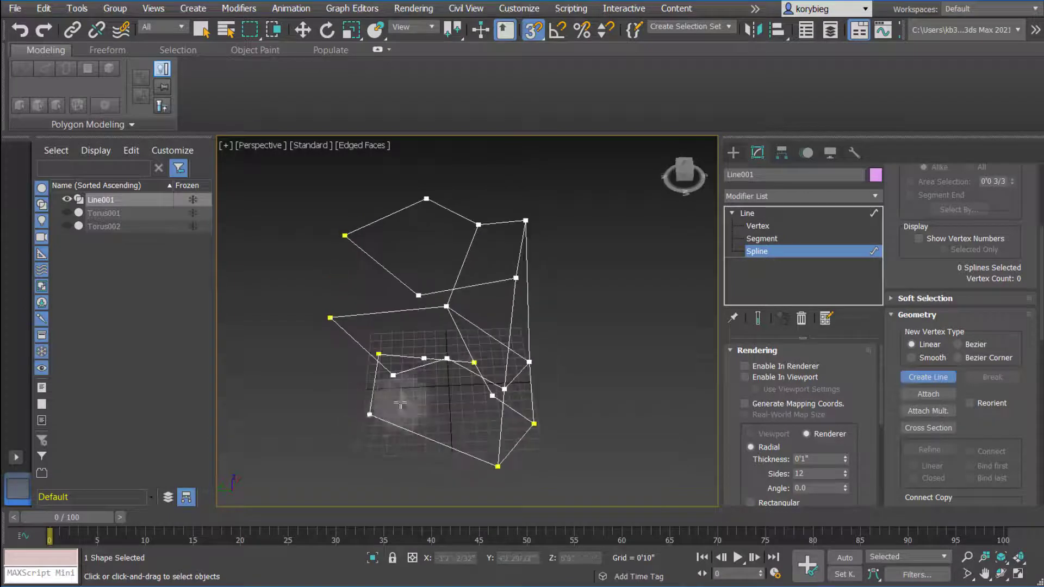
click(394, 376)
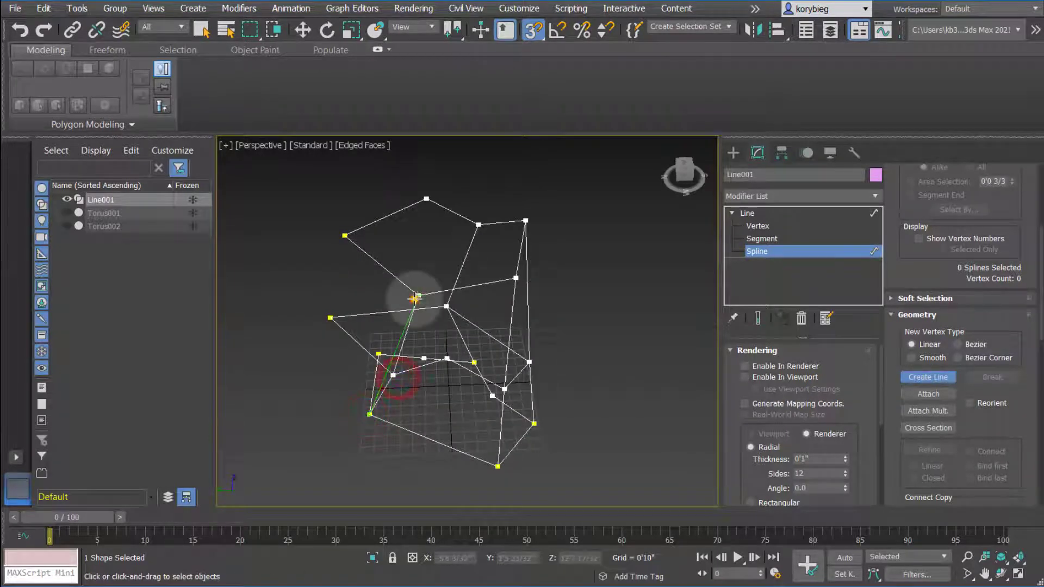
click(414, 299)
alt+middle_drag(328, 420, 379, 454)
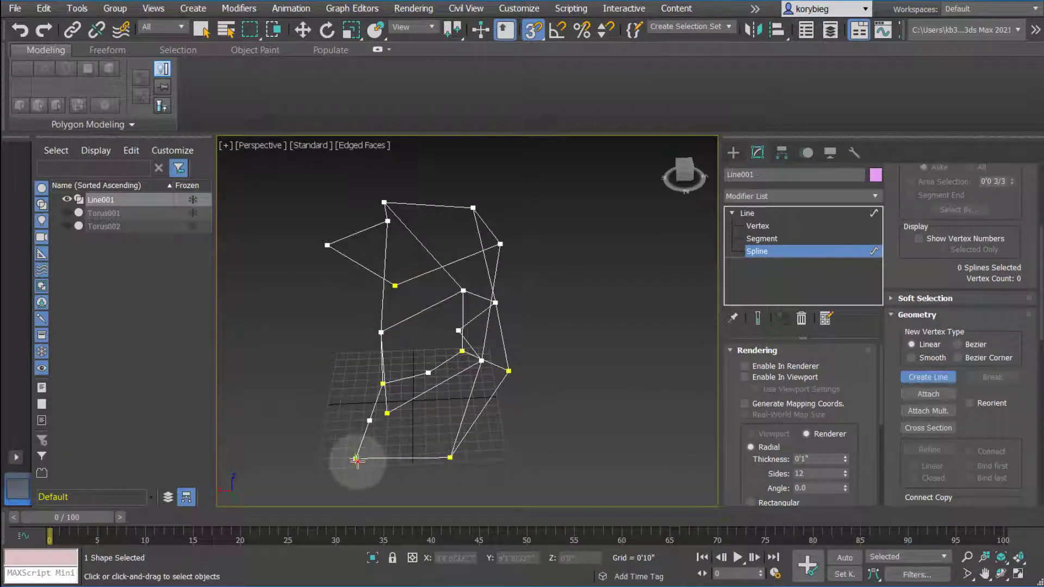
click(356, 460)
click(387, 414)
click(395, 295)
alt+middle_drag(394, 295, 286, 403)
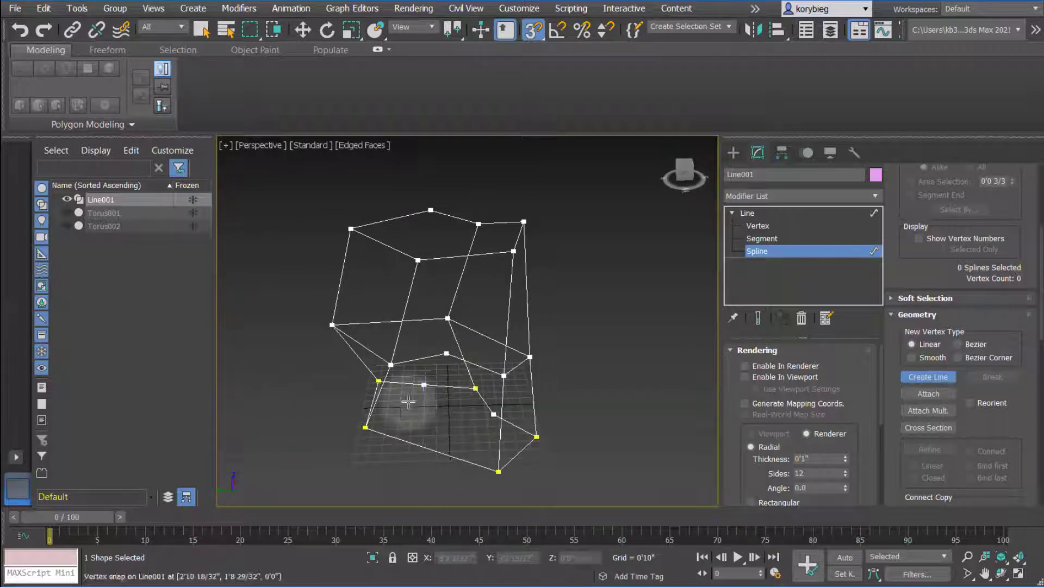
click(365, 429)
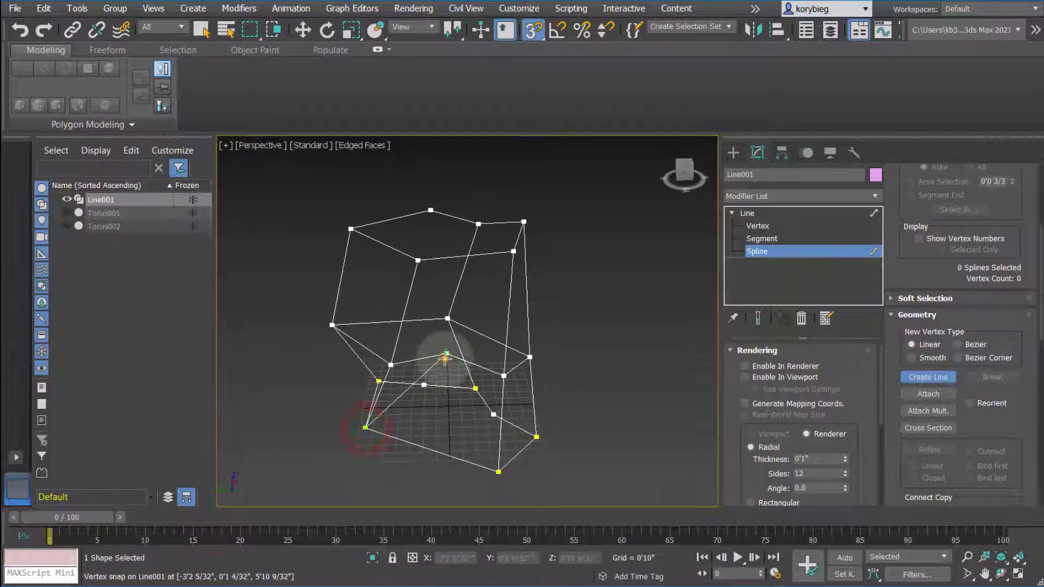
click(445, 356)
scroll(449, 417, up, 3)
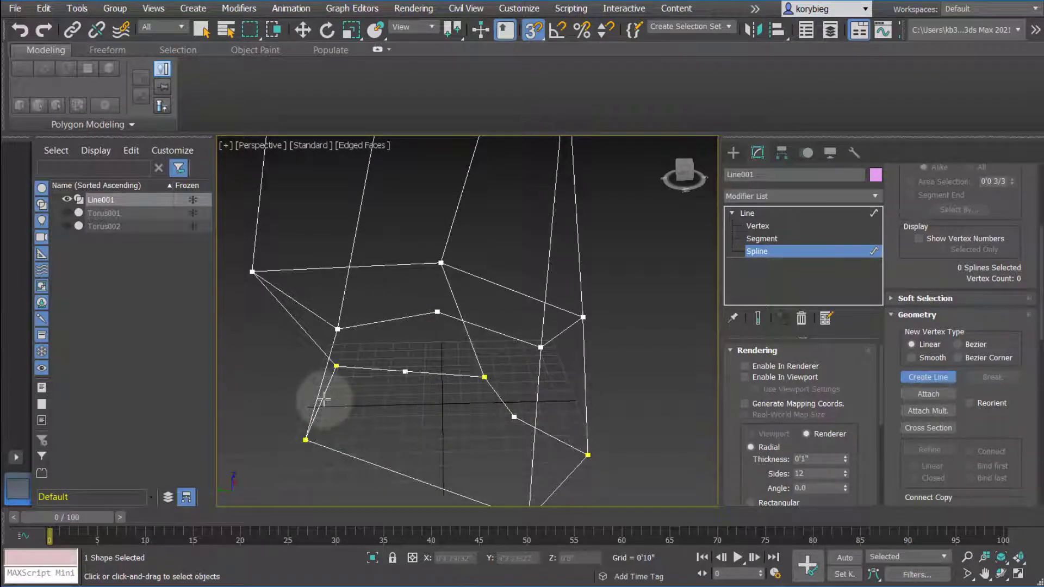
Try a Surface modifier on the whole line object, inspect the patches and delete the modifier.
click(928, 377)
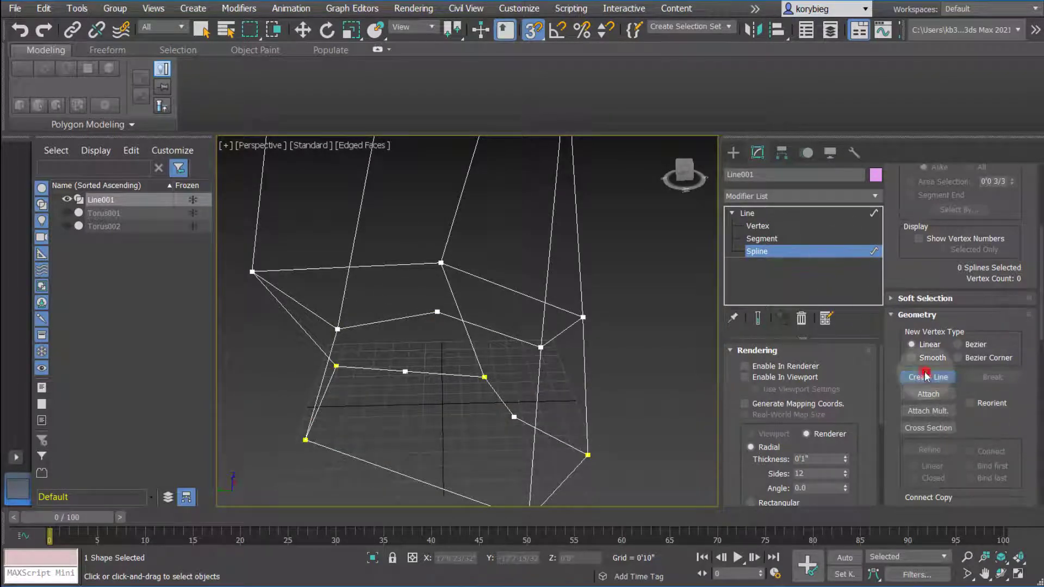
click(766, 213)
click(858, 195)
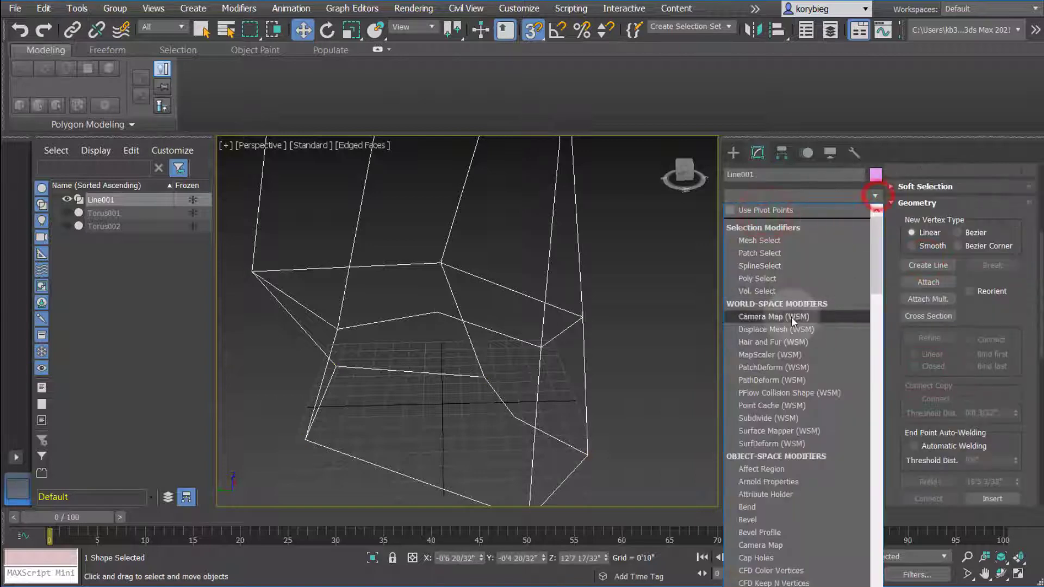
scroll(790, 317, down, 5)
scroll(766, 438, down, 15)
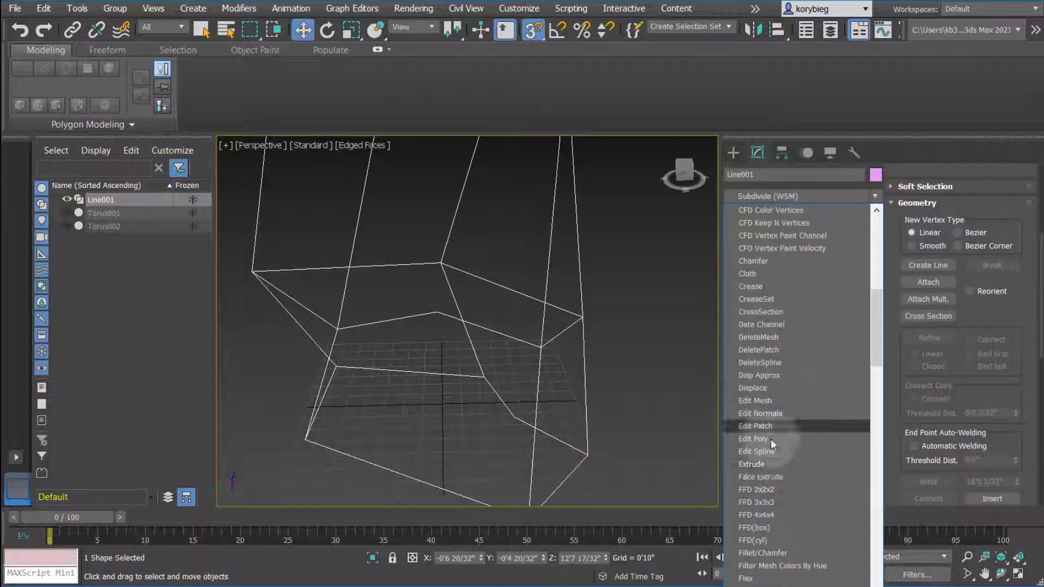
scroll(764, 475, down, 7)
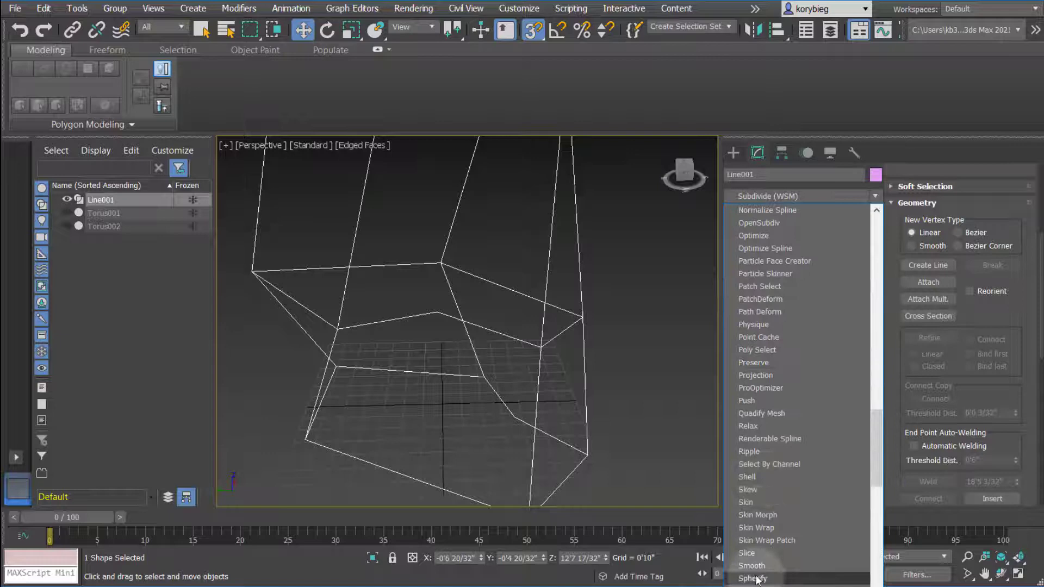
scroll(767, 543, down, 4)
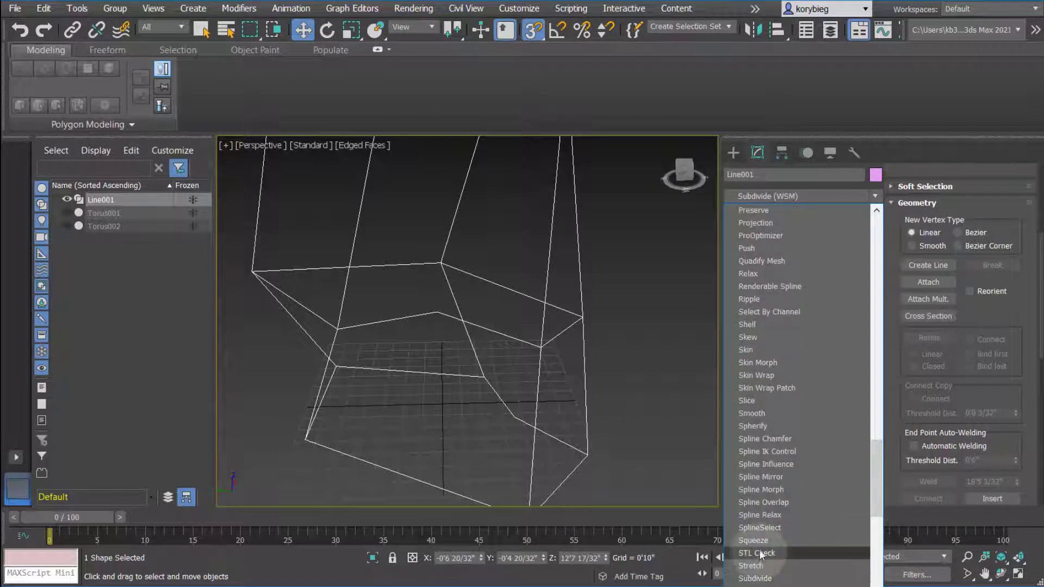
click(753, 528)
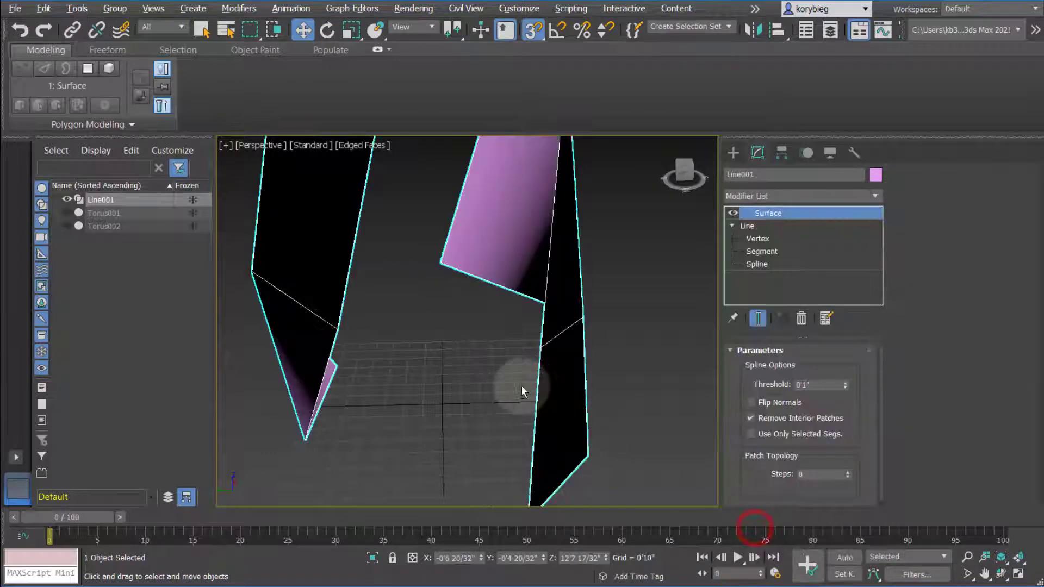
alt+middle_drag(522, 390, 414, 376)
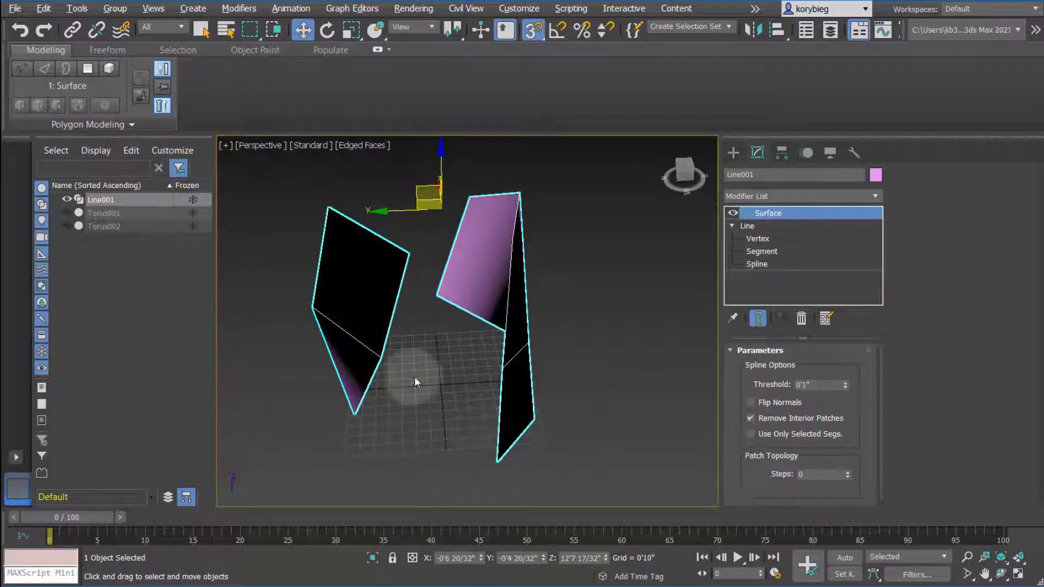
right_click(766, 217)
click(791, 235)
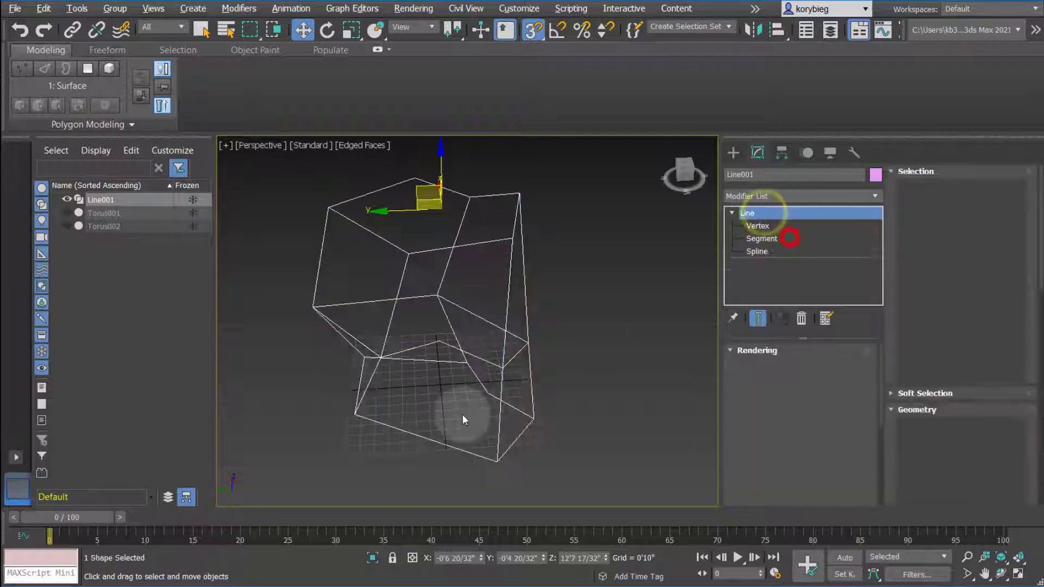
Refine the bottom spline with an extra vertex near the middle of its long front segment.
click(758, 226)
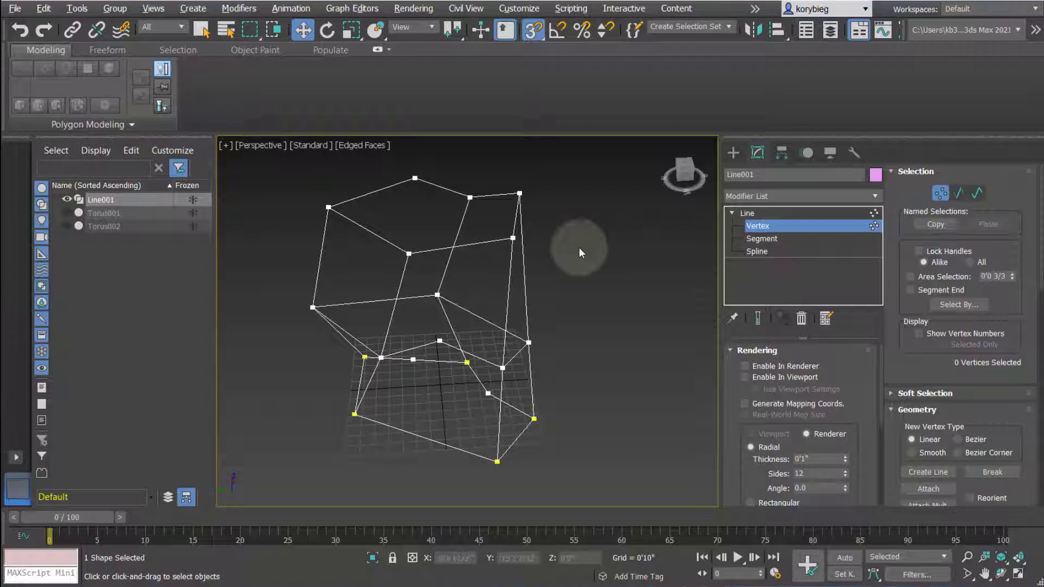
alt+middle_drag(420, 401, 457, 386)
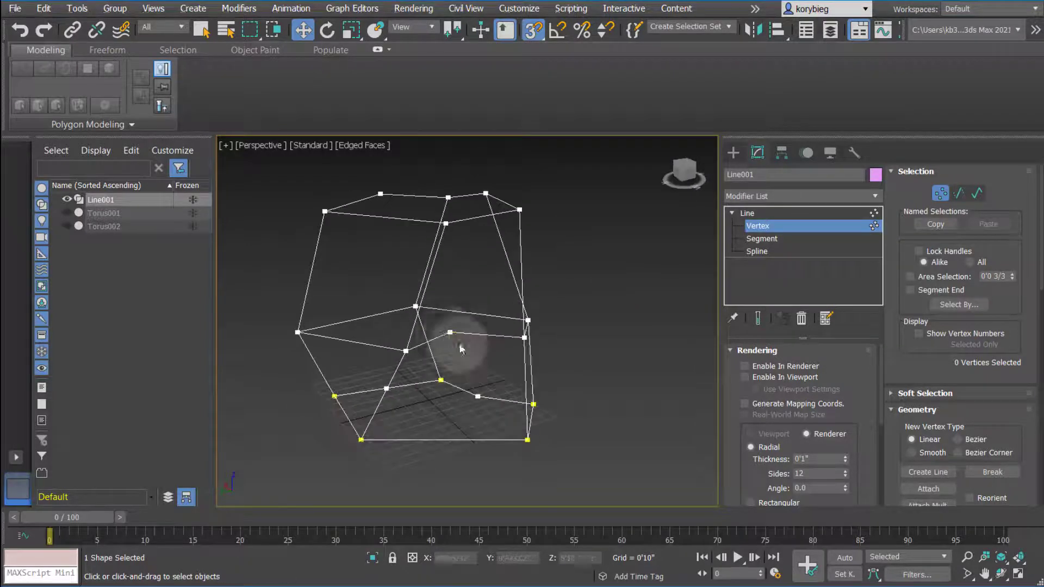
alt+middle_drag(461, 349, 432, 413)
scroll(443, 344, up, 3)
scroll(981, 409, down, 5)
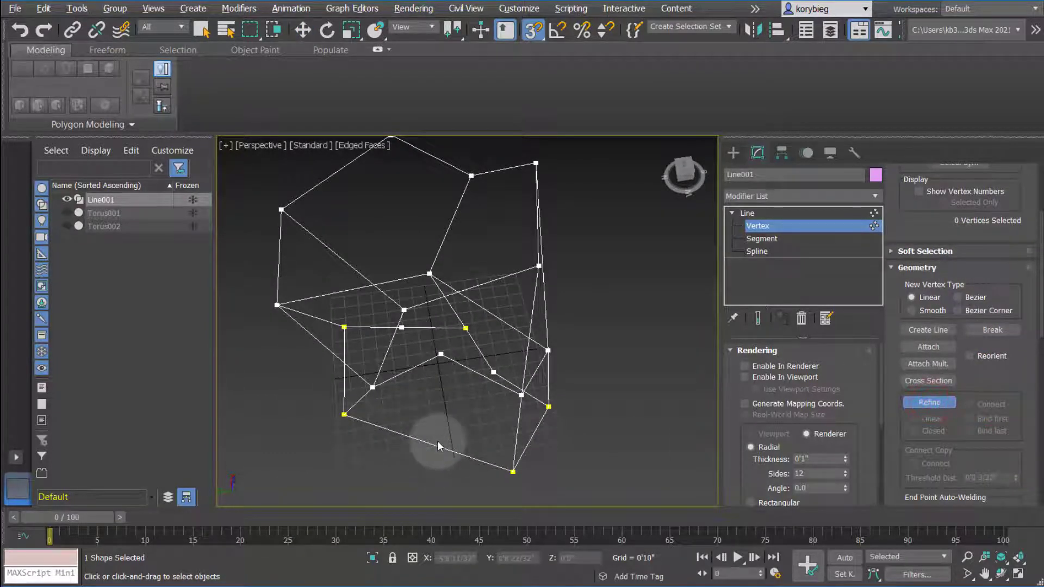
alt+middle_drag(433, 444, 466, 407)
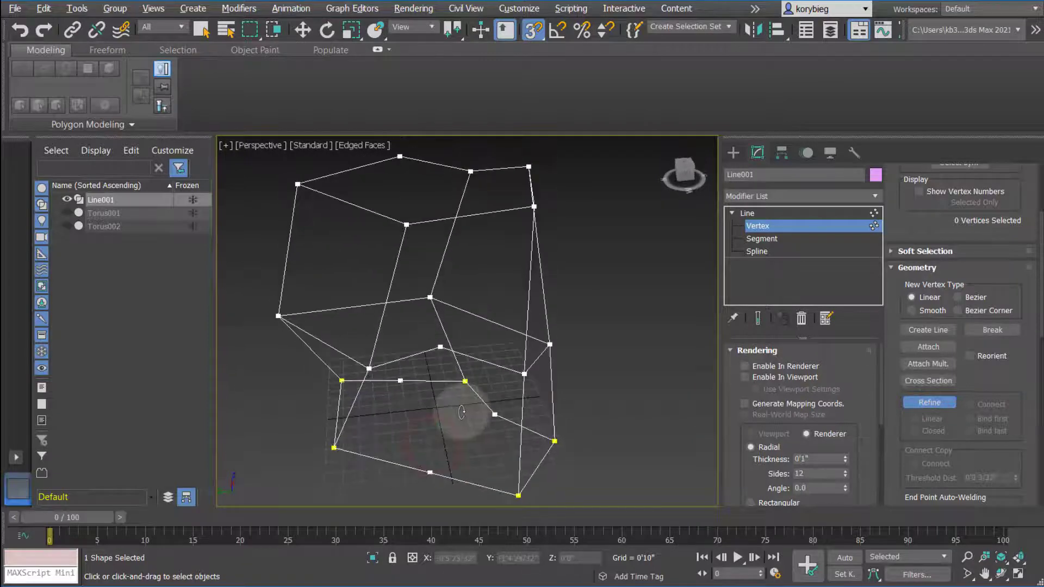
click(924, 403)
Draw a snapped line from the bottom spline's added front vertex to the middle spline's unconnected inner front vertex.
click(750, 251)
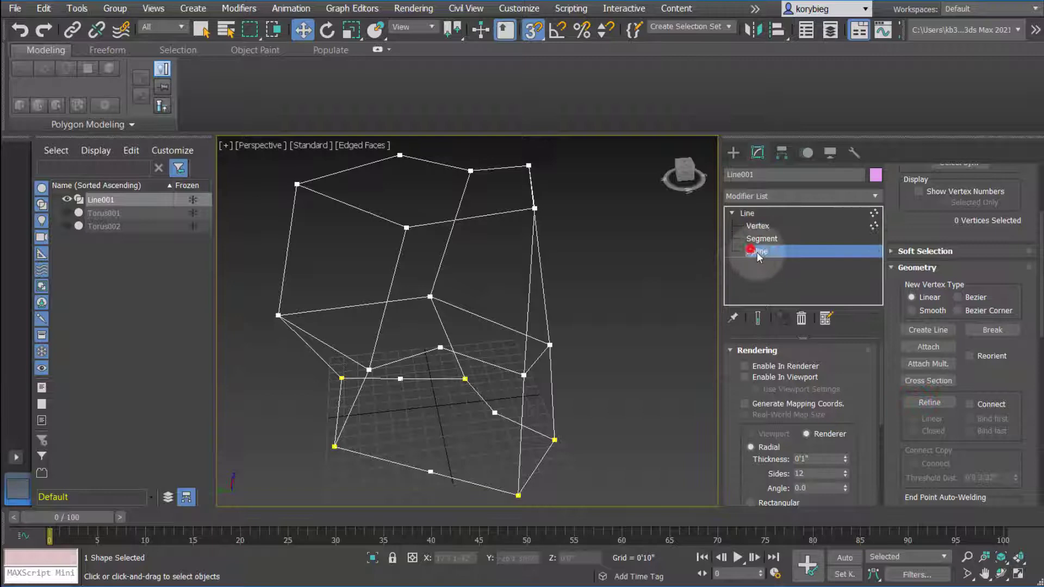
scroll(935, 392, down, 5)
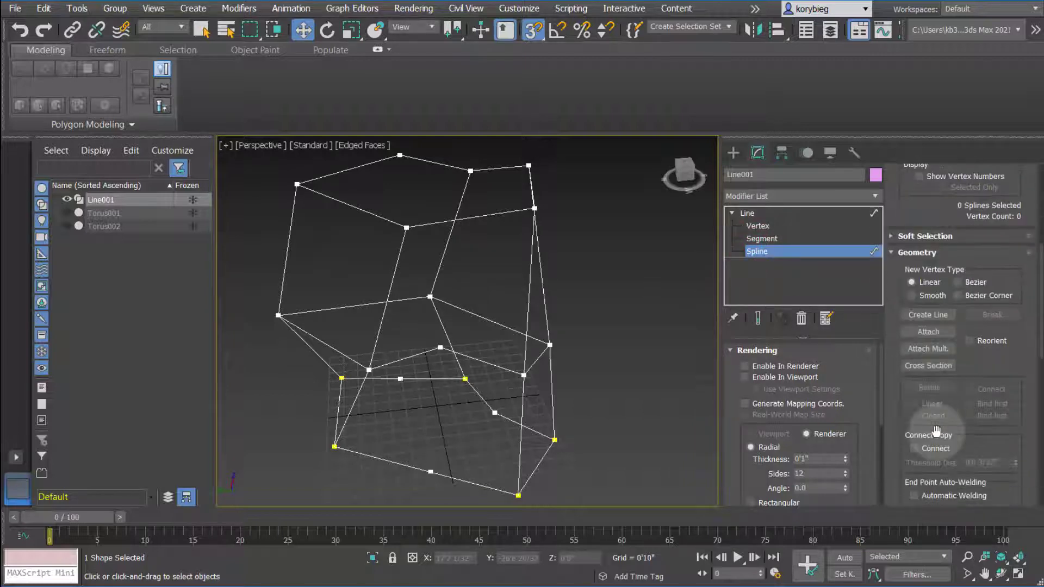
click(915, 315)
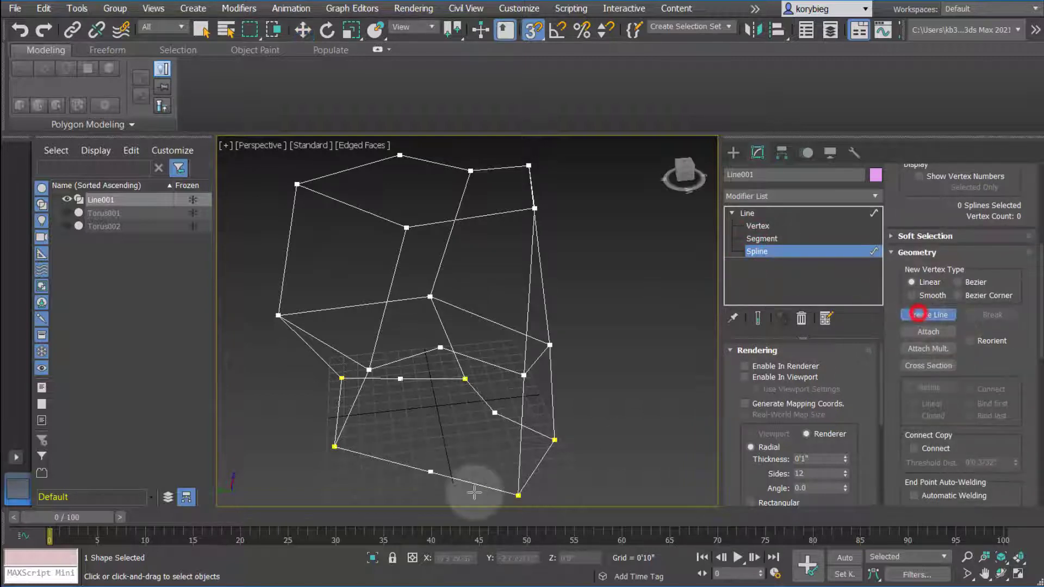
click(429, 471)
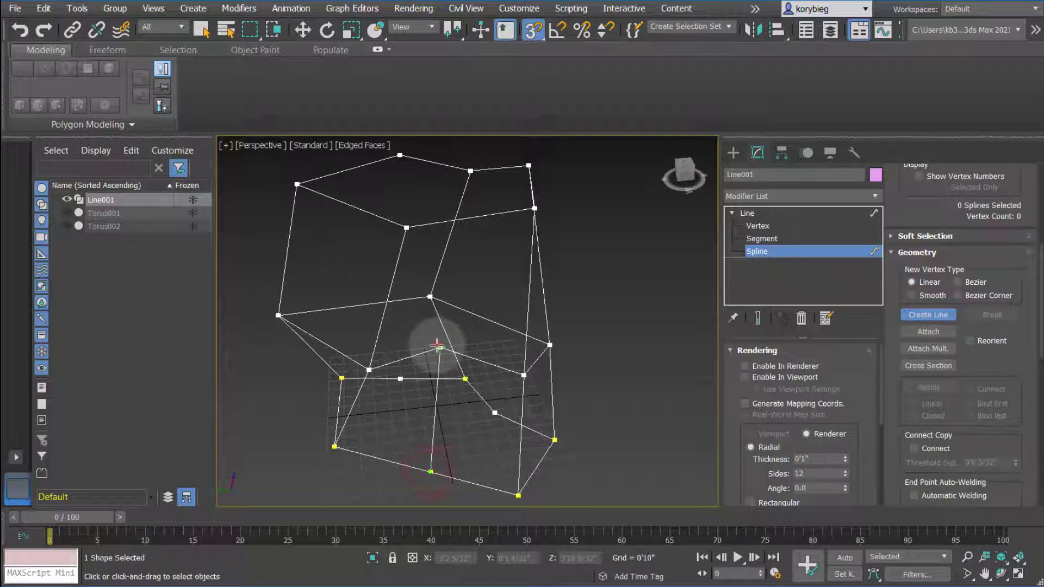
alt+middle_drag(437, 347, 468, 422)
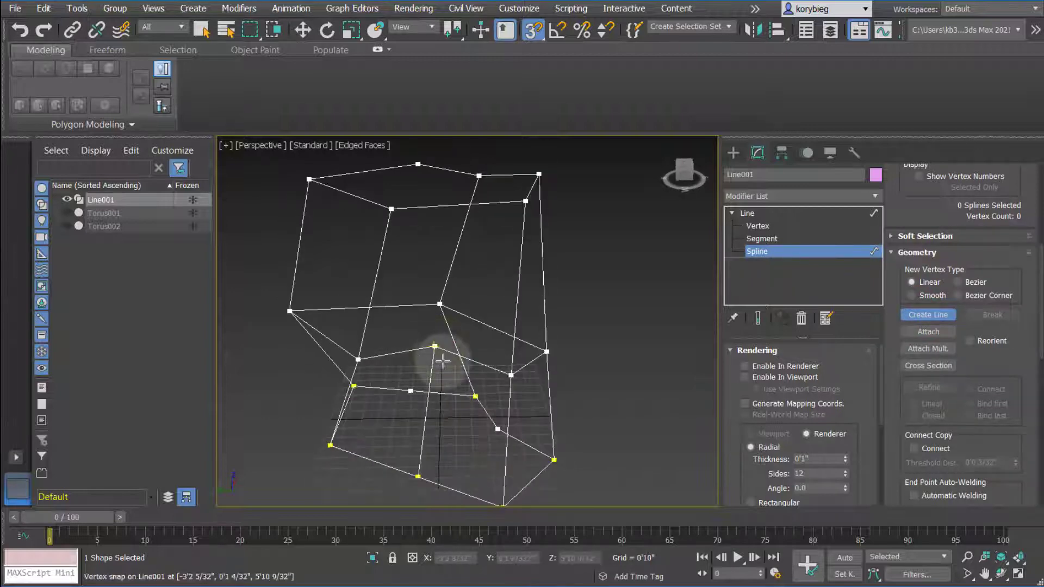
mouse_move(439, 352)
alt+middle_down()
mouse_move(373, 380)
mouse_move(431, 338)
mouse_move(475, 396)
mouse_move(402, 345)
mouse_move(426, 350)
mouse_move(426, 360)
mouse_move(427, 349)
alt+middle_up()
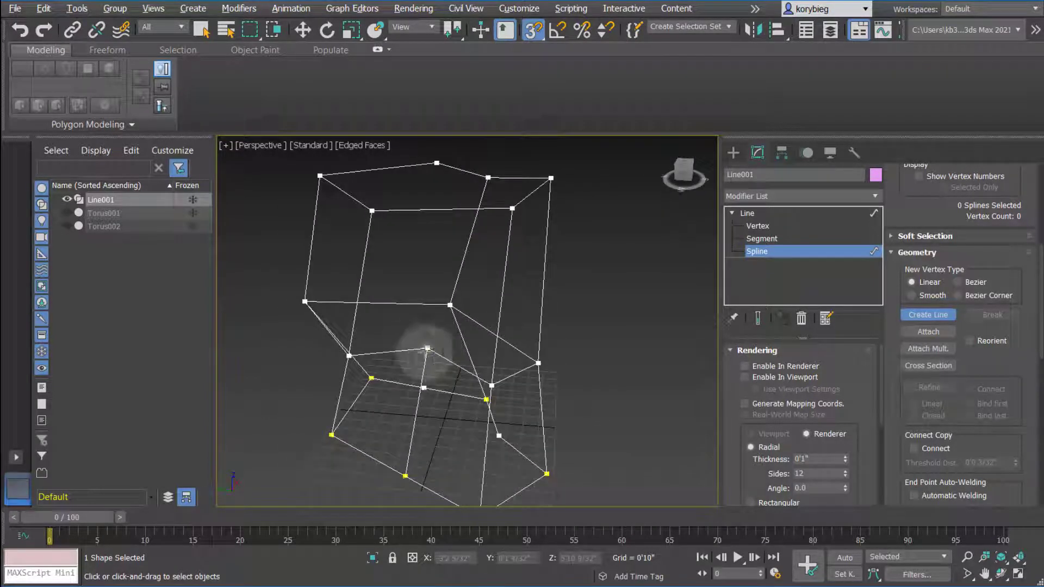
click(368, 213)
click(555, 306)
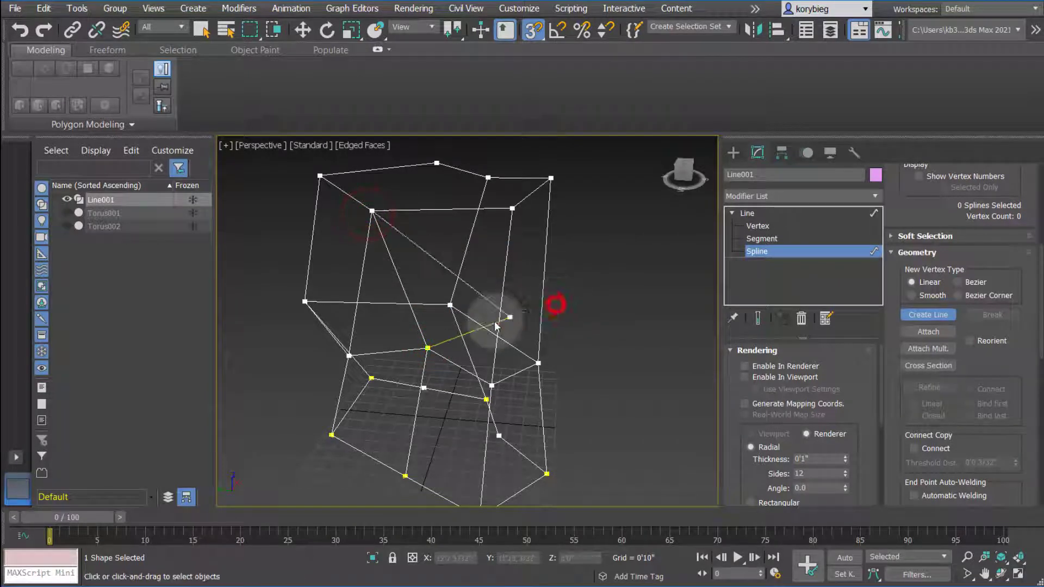
click(466, 316)
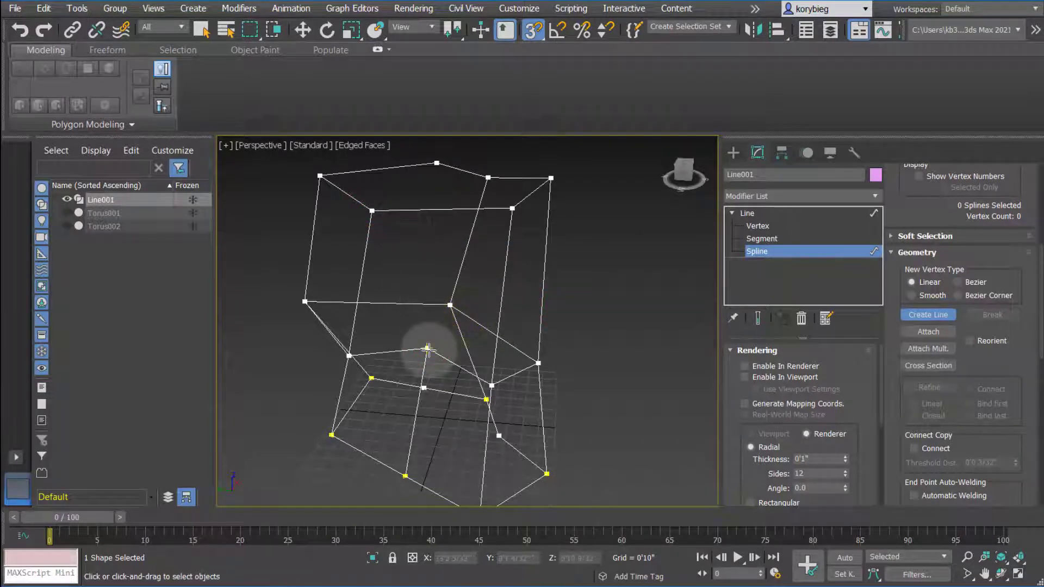
Draw a snapped line from the middle spline's inner front vertex to the top spline's front-right corner.
click(507, 214)
click(551, 306)
alt+middle_drag(538, 321, 501, 348)
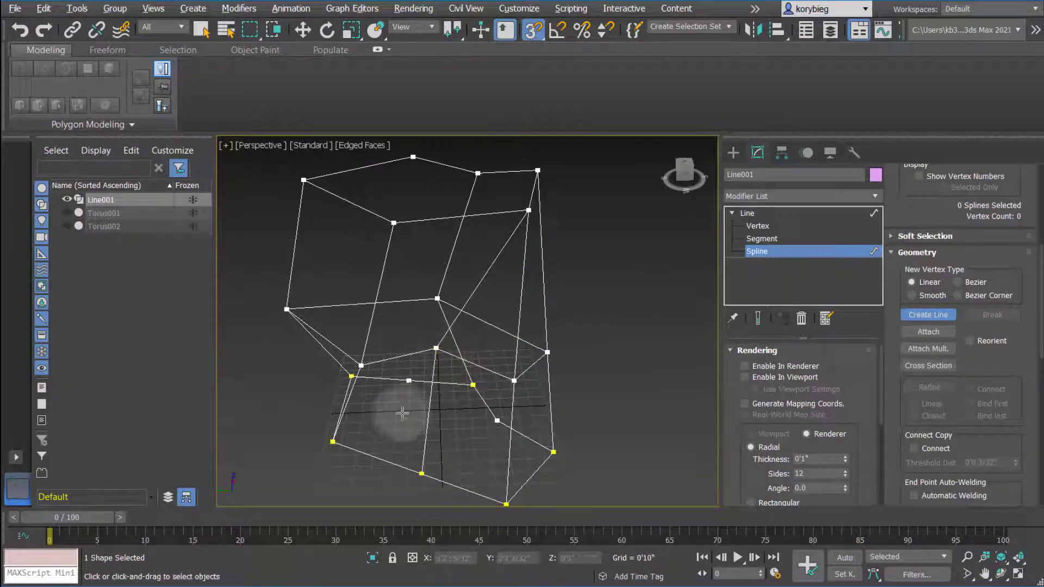
Draw a snapped line on the opposite side from the top spline's unconnected vertex to the nearest middle spline corner.
alt+middle_drag(399, 416, 631, 426)
alt+middle_drag(456, 431, 485, 408)
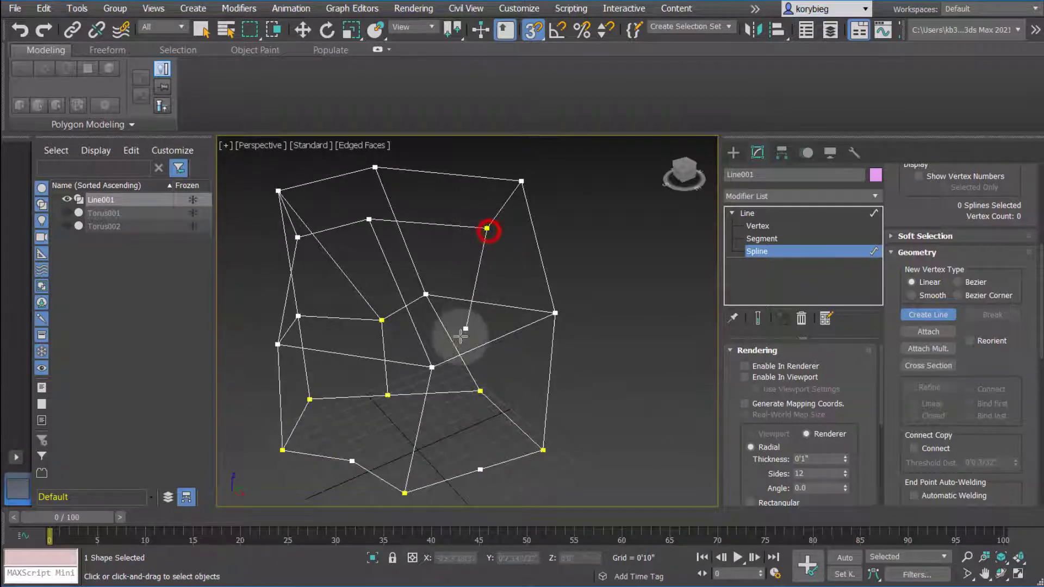
alt+middle_drag(427, 367, 433, 485)
click(921, 315)
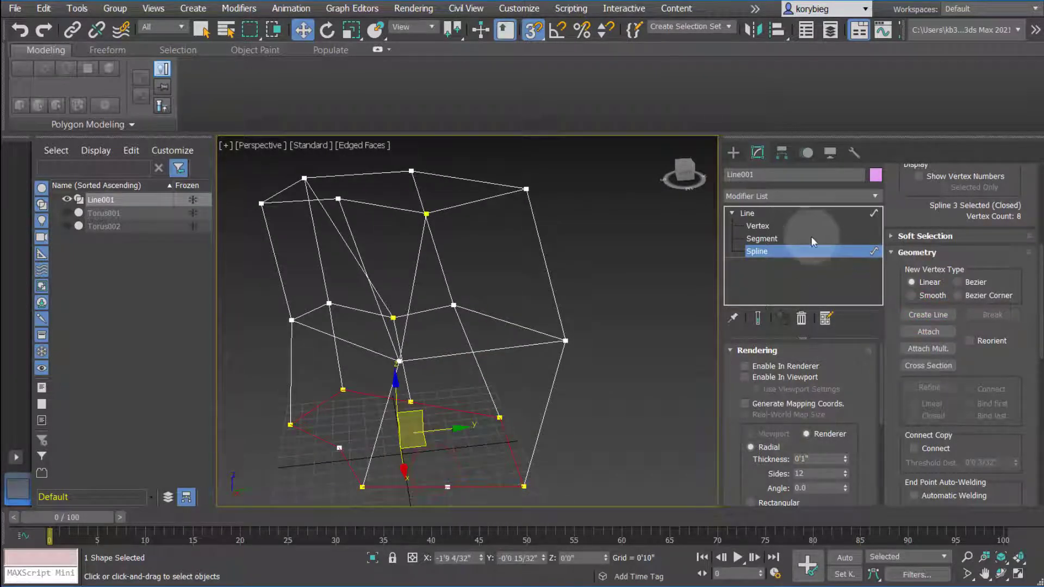
Delete the two unconnected vertices on the bottom spline.
click(750, 226)
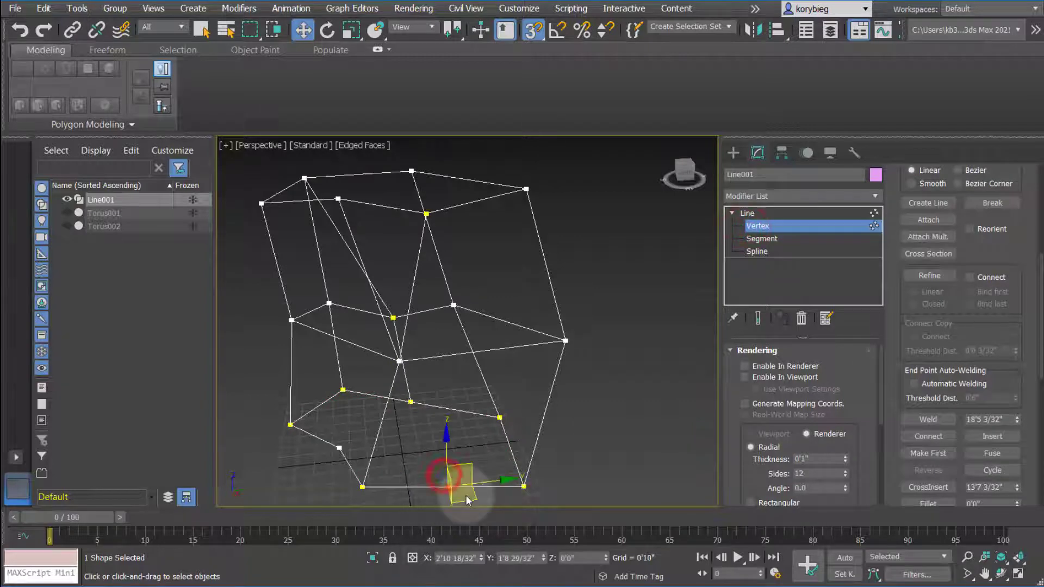
alt+middle_drag(683, 370, 474, 305)
scroll(392, 440, up, 4)
click(439, 417)
click(456, 394)
alt+middle_drag(518, 409, 766, 211)
Apply a Surface modifier to the whole line object and flip its normals.
click(748, 213)
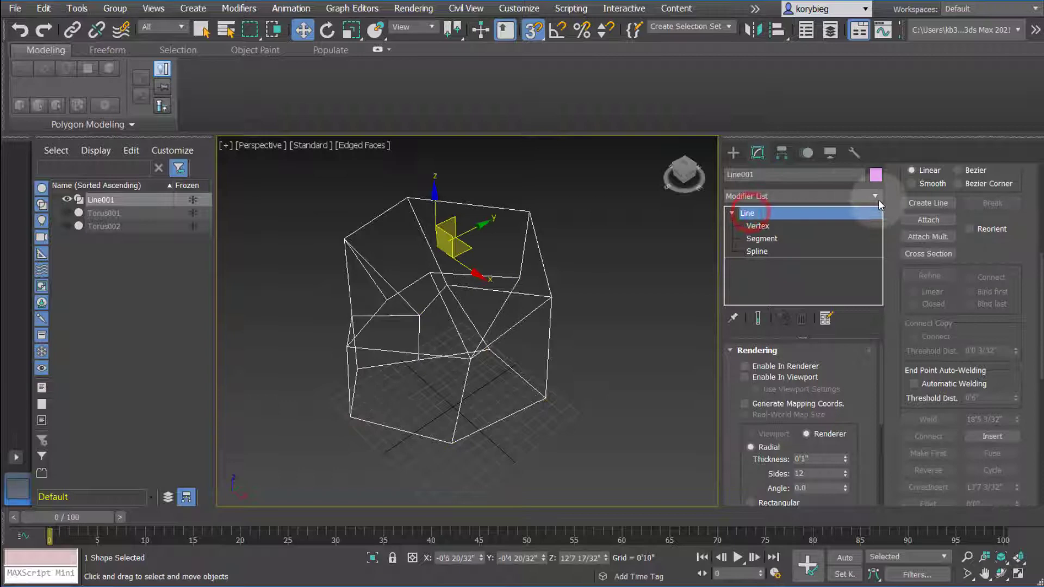
click(875, 197)
key(s)
key(s)
key(s)
scroll(823, 283, down, 10)
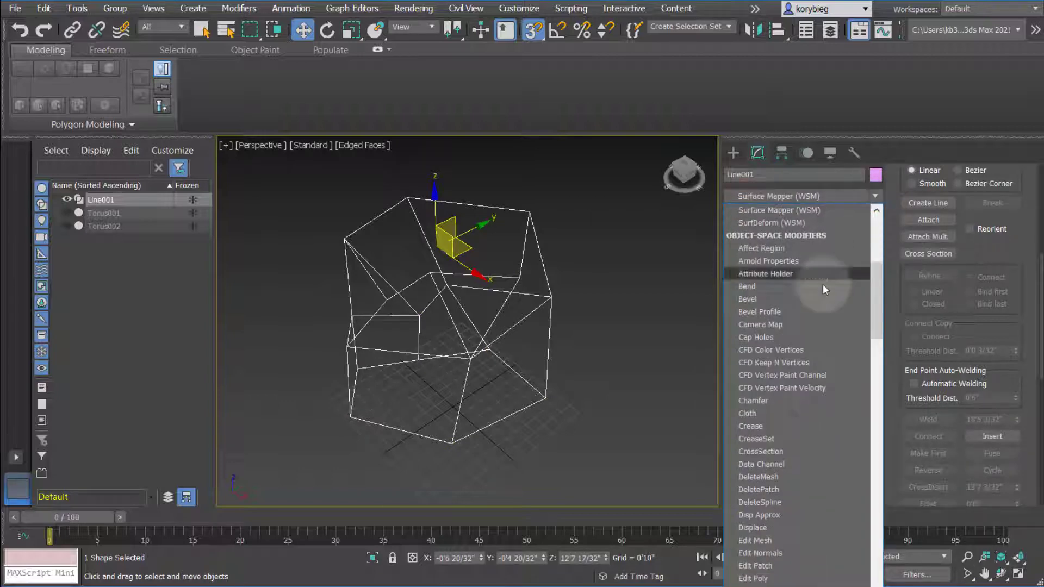
scroll(798, 536, down, 13)
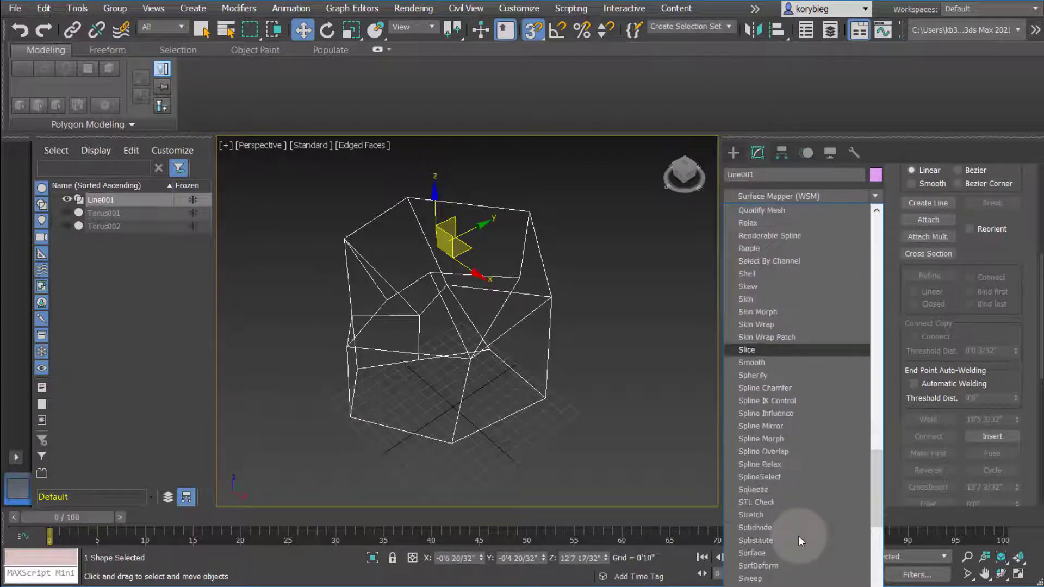
click(760, 520)
alt+middle_drag(552, 435, 337, 384)
click(750, 402)
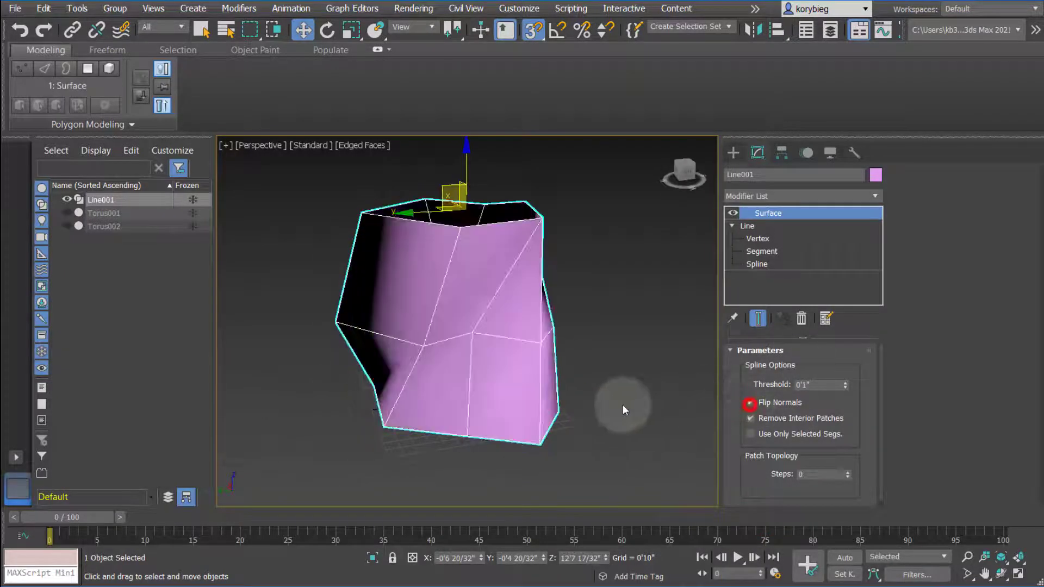
alt+middle_drag(624, 409, 522, 380)
Add a Shell modifier above Surface with an outer amount of 0'3 15/32".
click(874, 176)
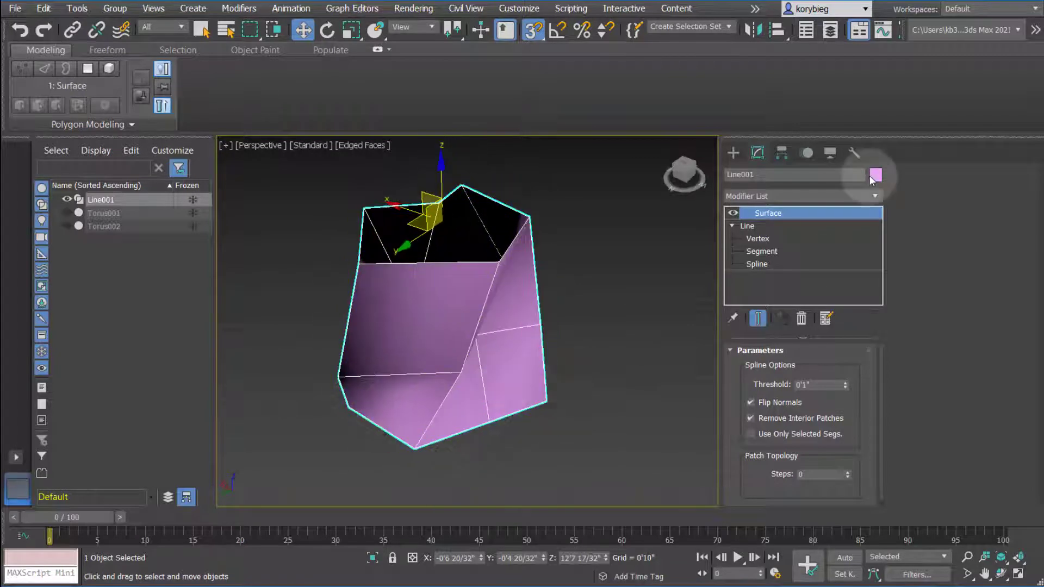
click(875, 196)
drag(880, 246, 860, 580)
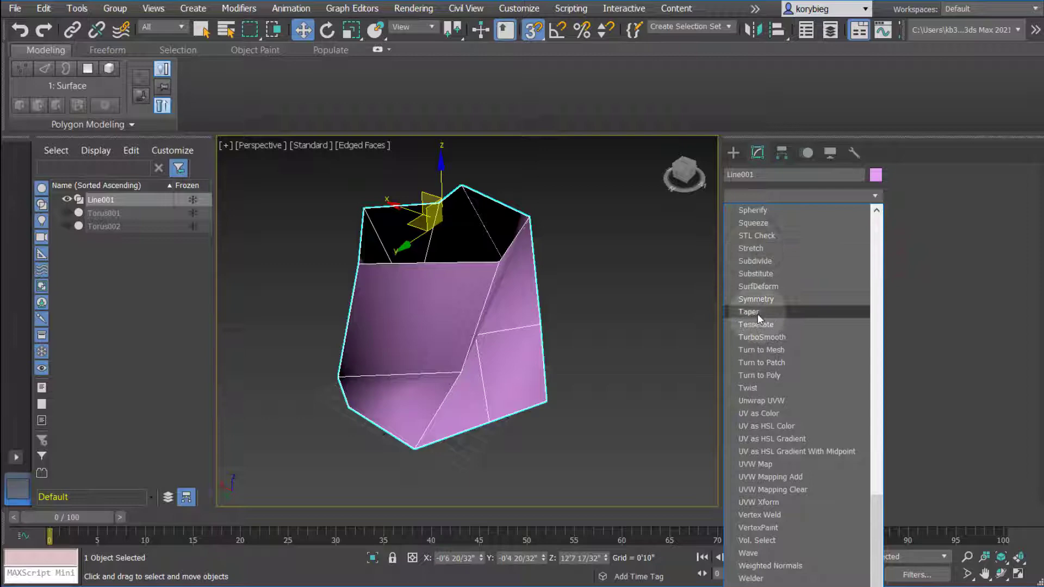
scroll(757, 315, up, 3)
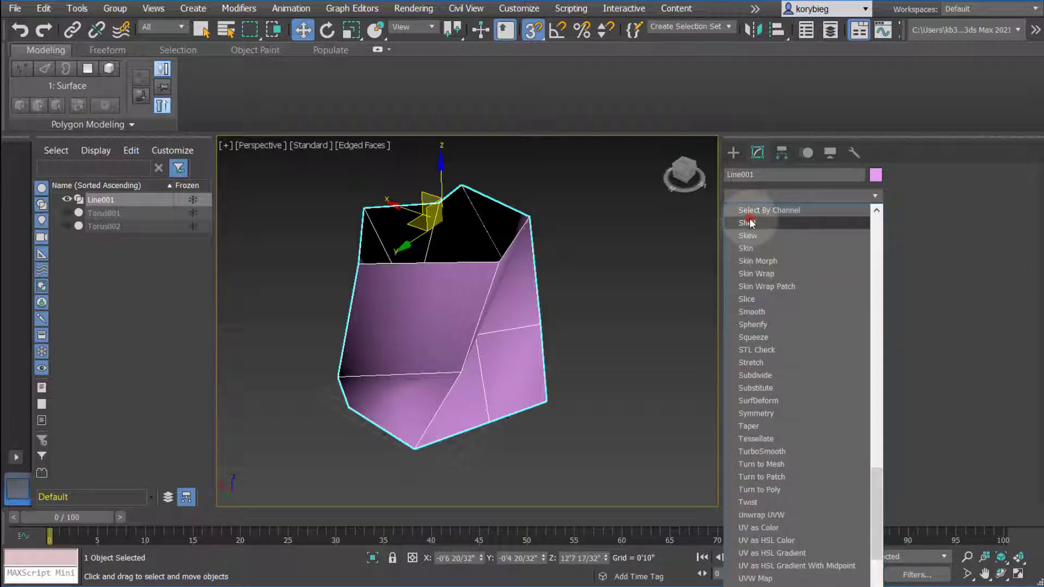
click(750, 223)
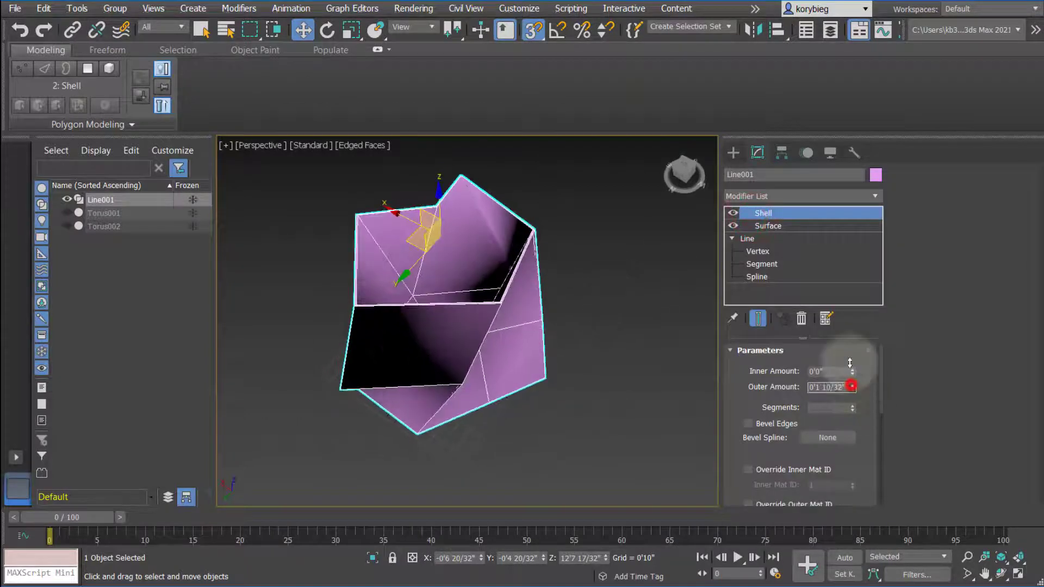
drag(850, 363, 846, 263)
alt+middle_drag(575, 260, 899, 180)
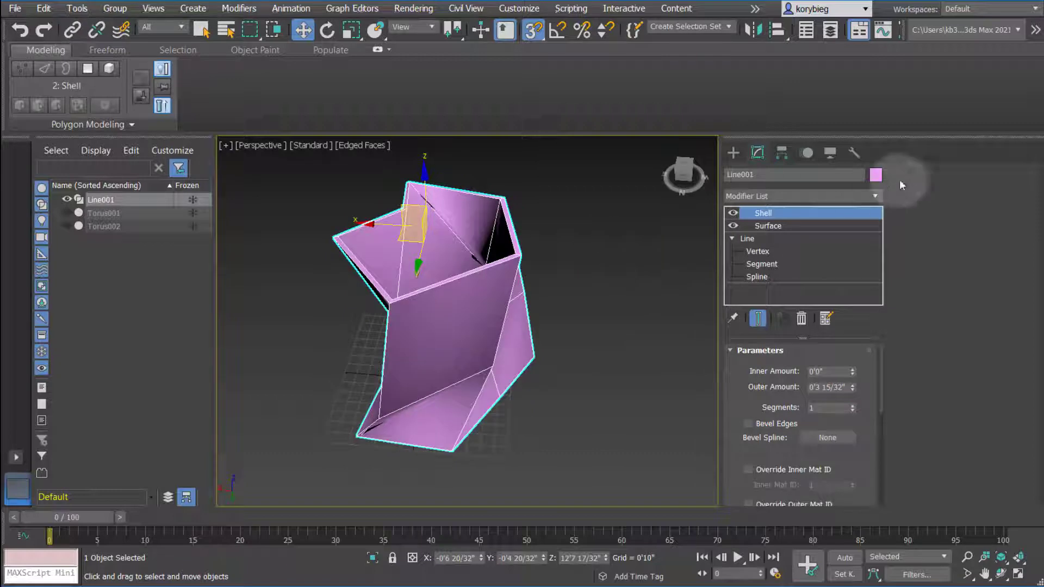
Add a Bend modifier above Shell with an angle of -47.5 on the Z axis.
click(872, 196)
scroll(786, 424, down, 4)
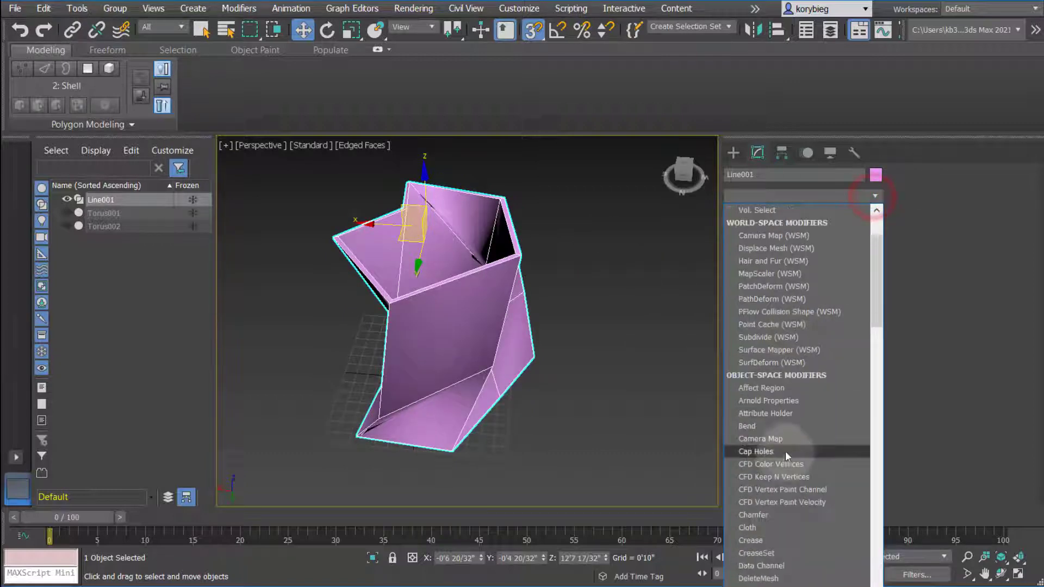
click(772, 427)
drag(841, 377, 855, 447)
alt+middle_drag(505, 348, 789, 242)
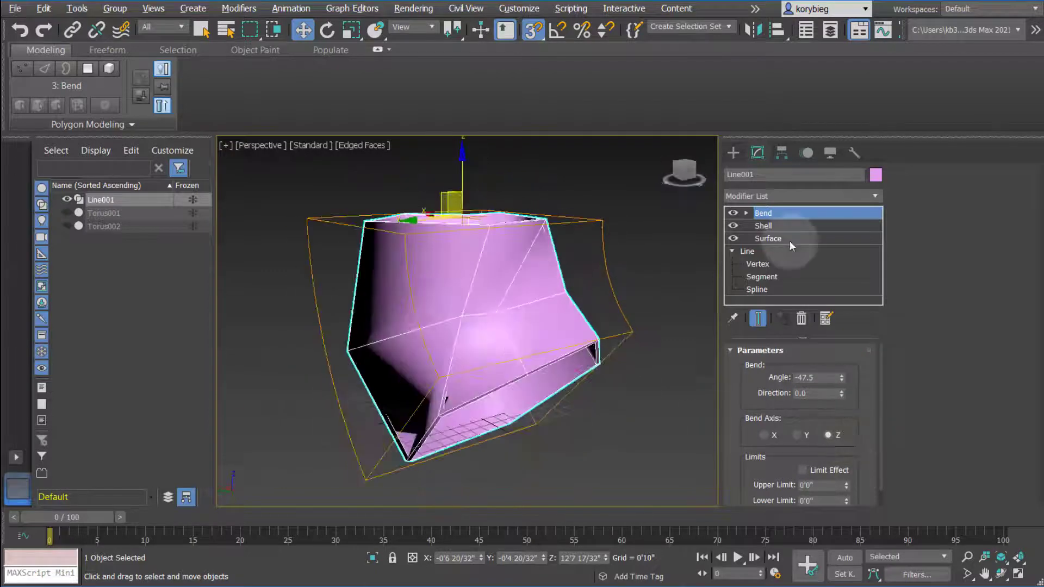
Add a Symmetry modifier above Bend and move its X-axis mirror plane outward to form two joined openings.
click(875, 196)
scroll(880, 233, down, 15)
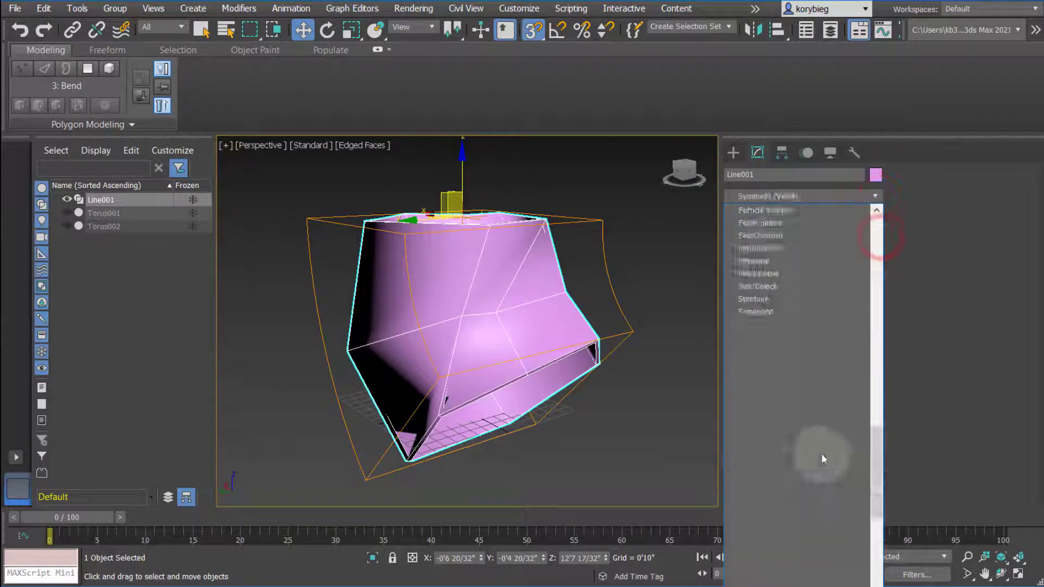
click(765, 302)
alt+middle_drag(684, 334, 630, 353)
click(771, 226)
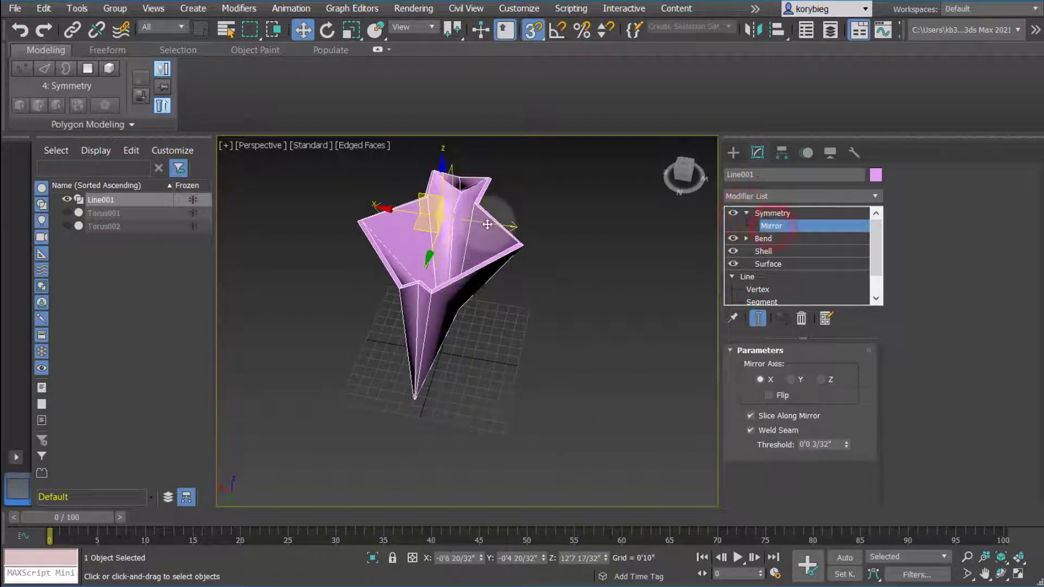
drag(397, 210, 544, 253)
alt+middle_drag(544, 254, 612, 334)
click(782, 212)
Add a MeshSmooth modifier above Symmetry with 2 subdivision iterations.
click(874, 195)
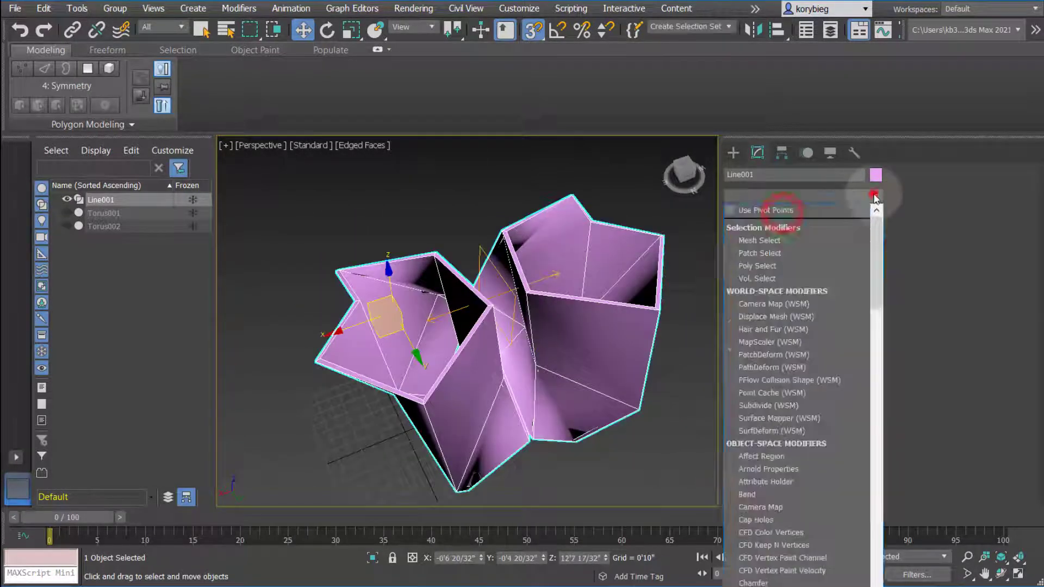
scroll(838, 386, down, 5)
scroll(837, 391, down, 6)
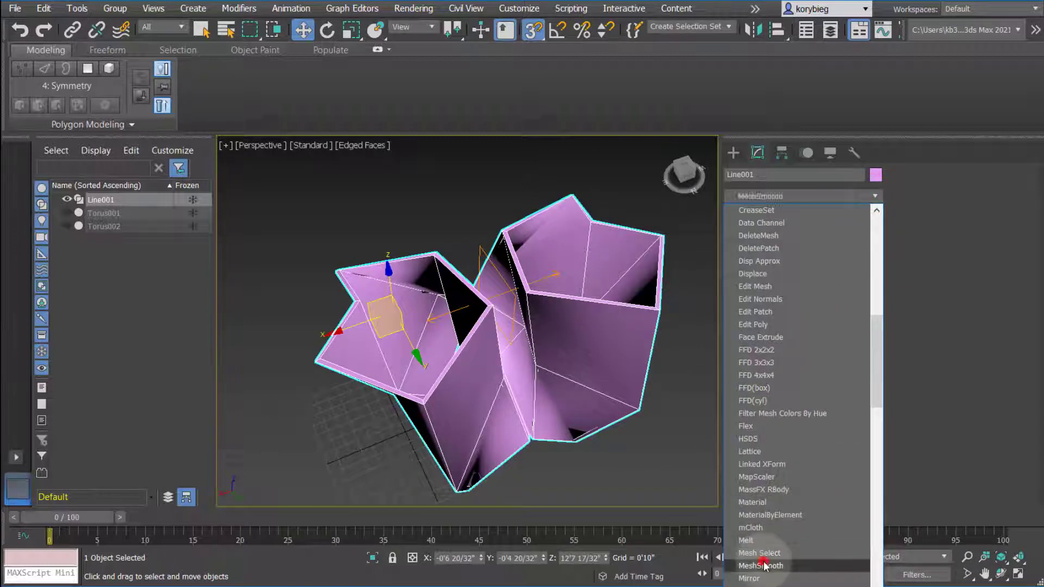
click(762, 566)
click(850, 462)
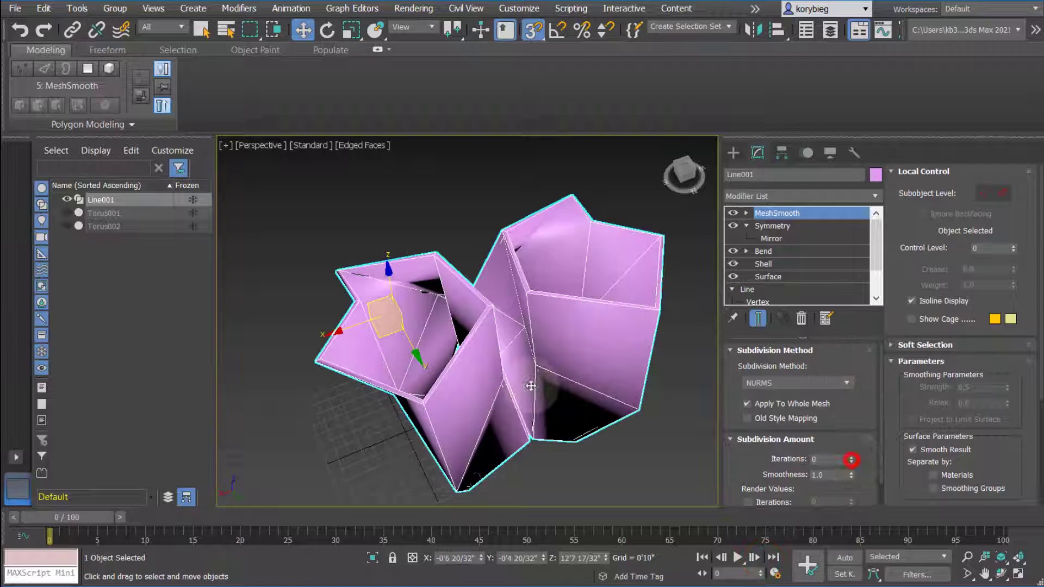
click(852, 457)
click(852, 458)
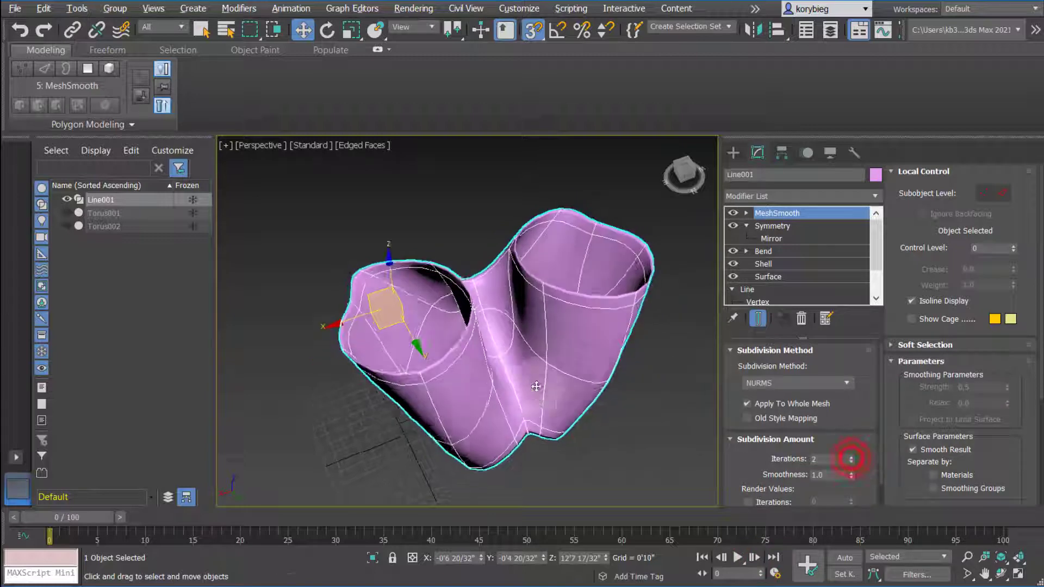
alt+middle_drag(538, 272, 479, 372)
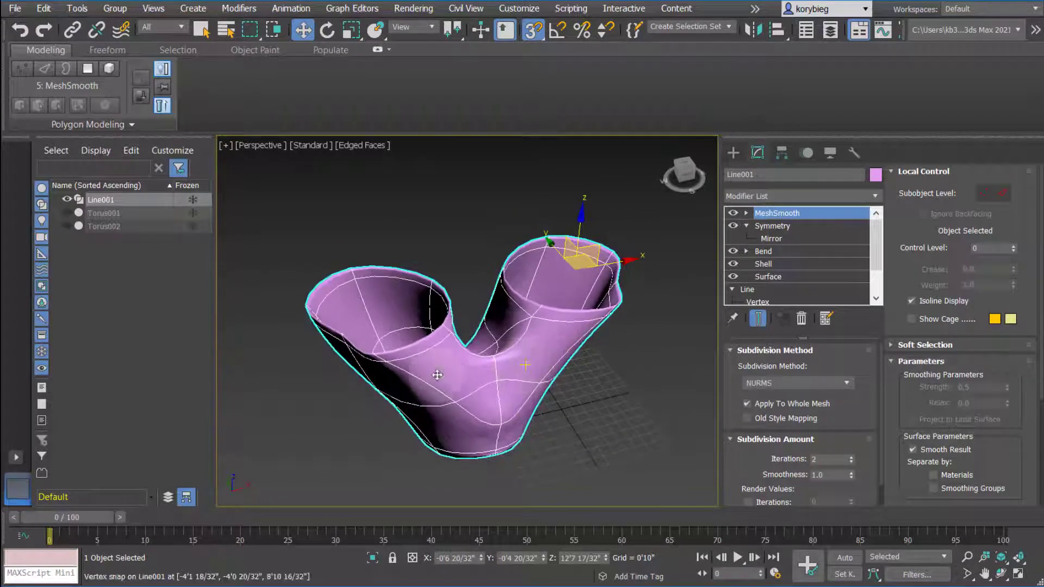